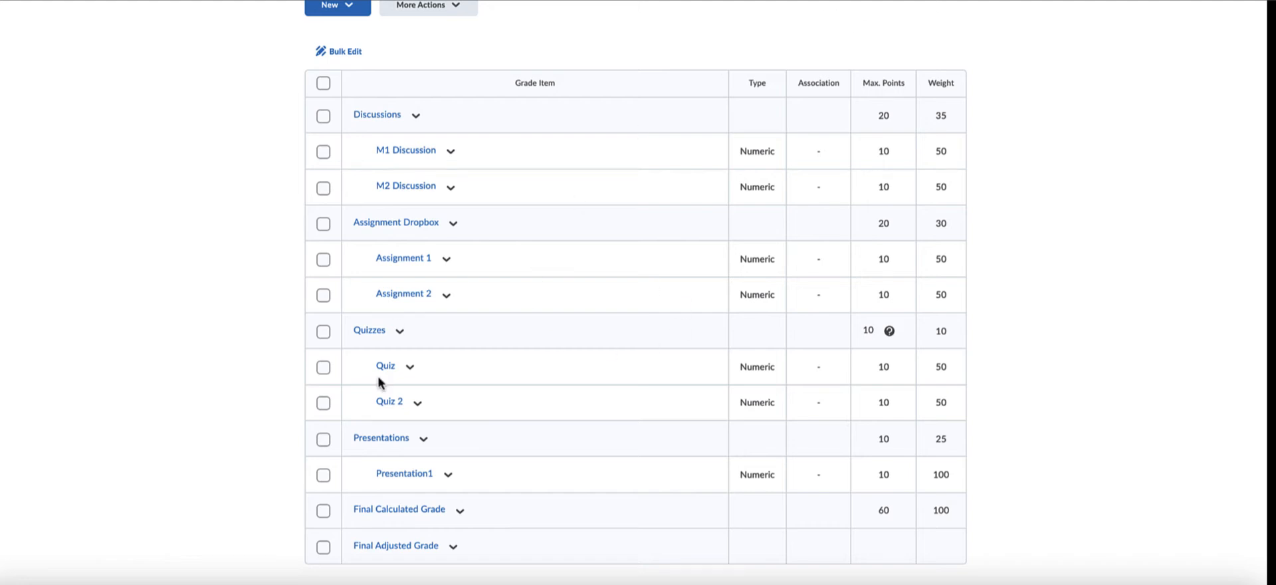
View the Enter Grades page, return to Manage Grades and review the grade items' associations, maximum points and weights.
scroll(340, 109, "up", 2)
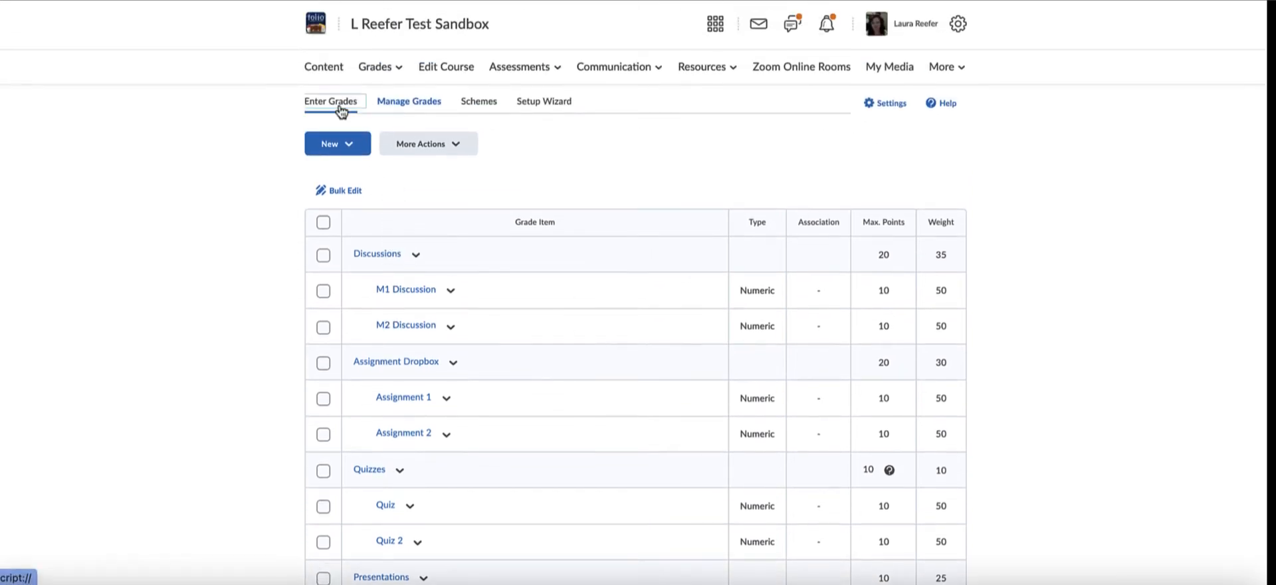
left_click(341, 108)
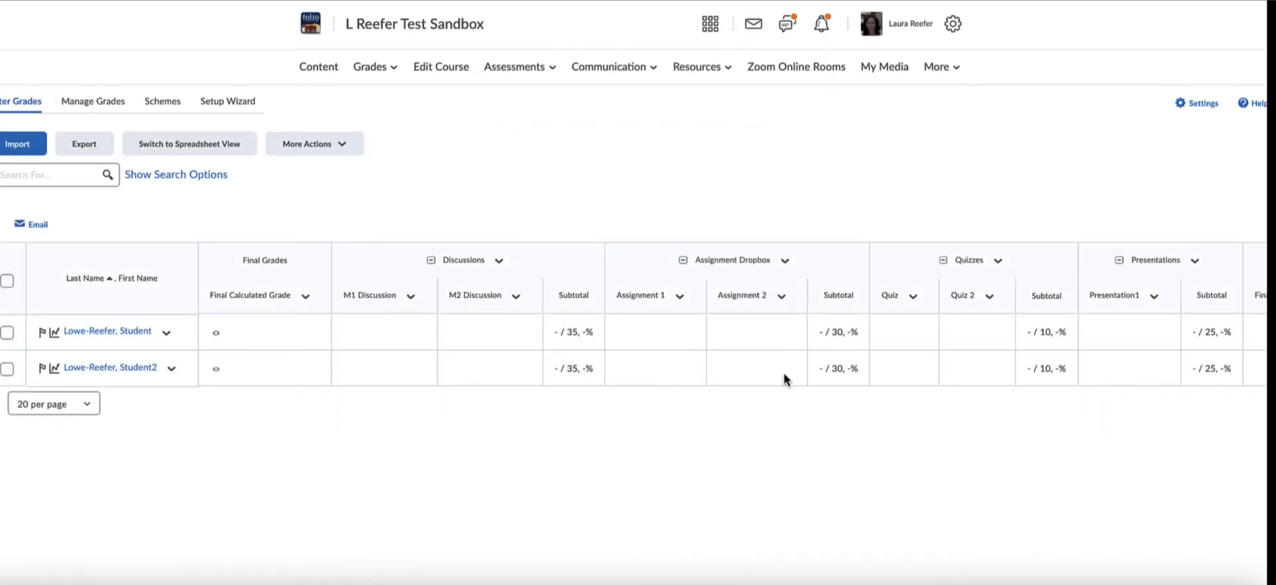
left_click(107, 103)
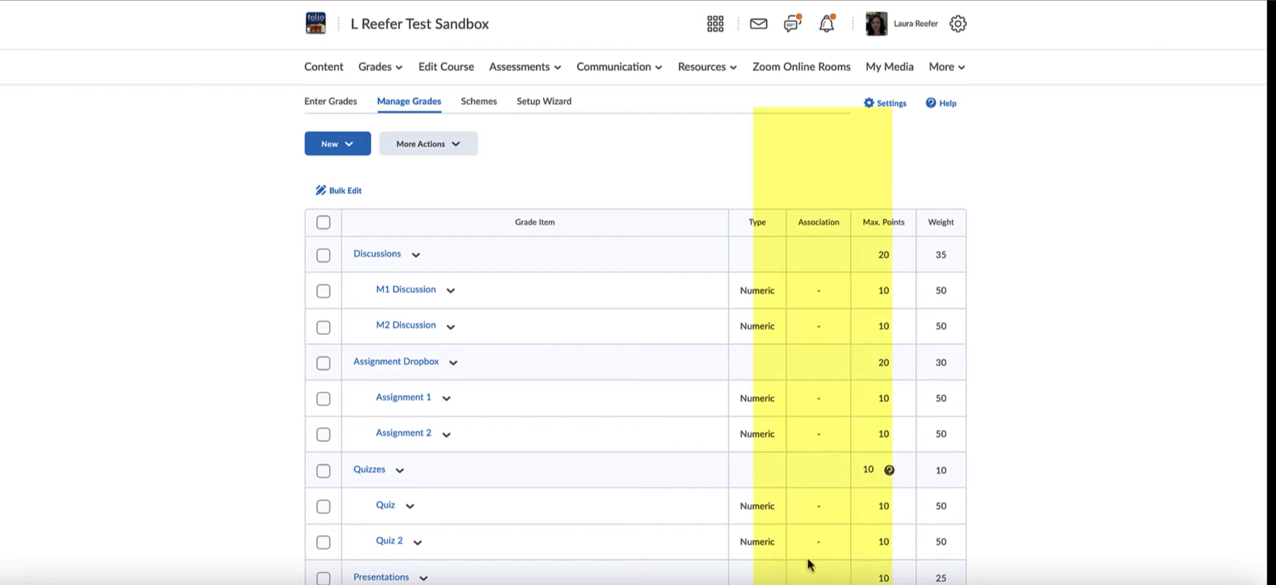
scroll(809, 565, "down", 1)
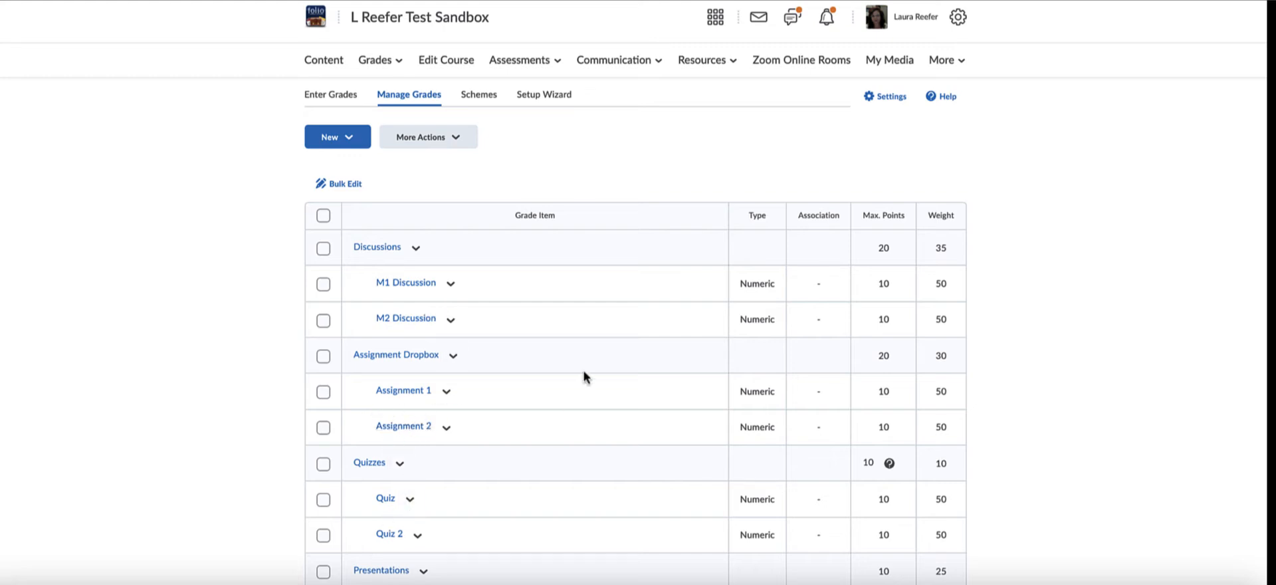
Open the Discussion 1 topic from the course discussions for editing and show its assessment settings.
left_click(604, 65)
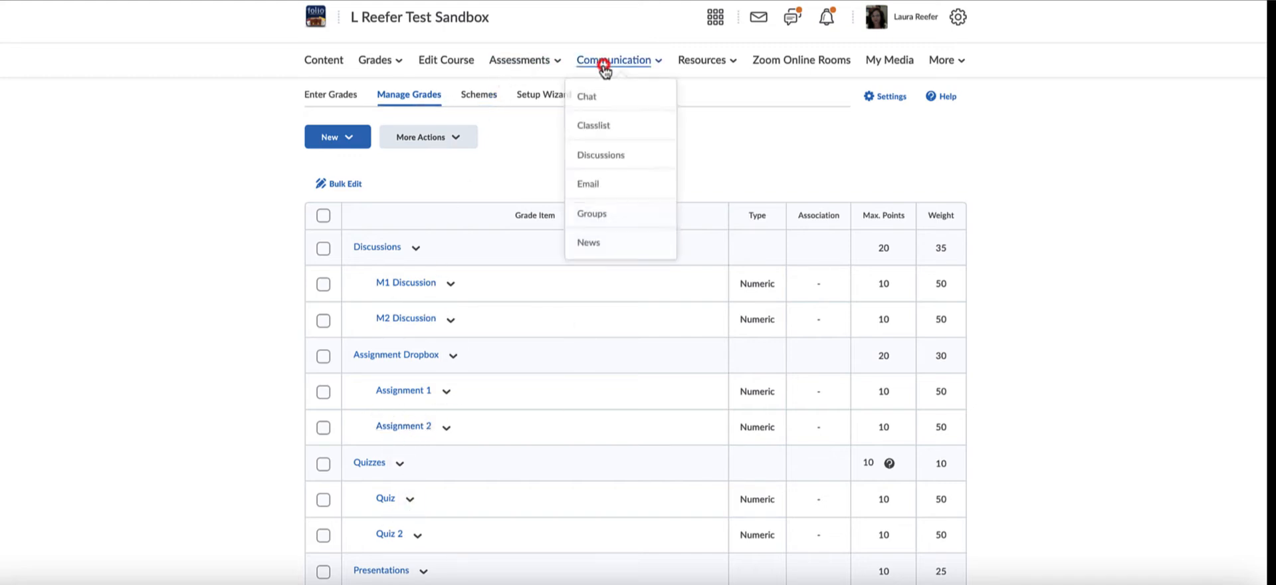
left_click(619, 156)
scroll(619, 159, "down", 5)
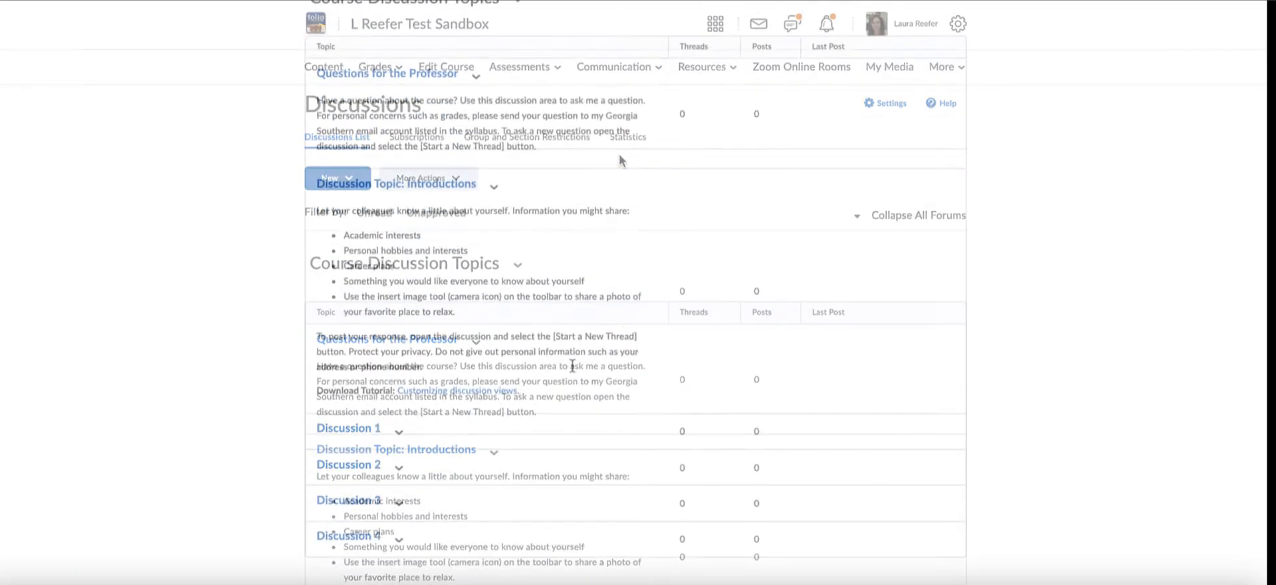
left_click(399, 436)
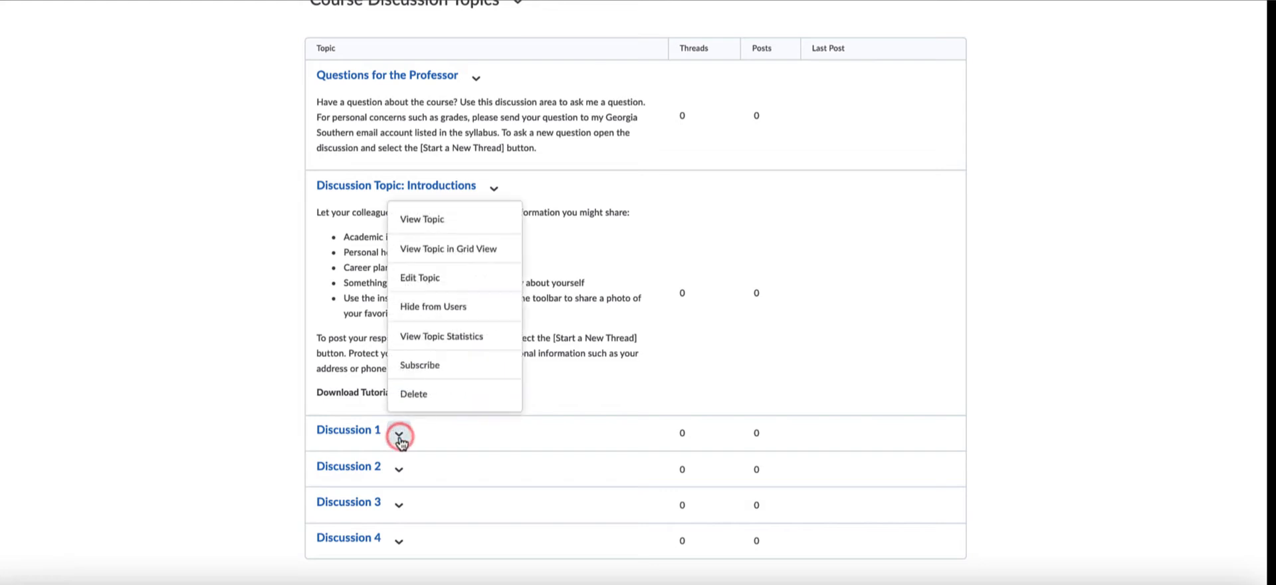
left_click(431, 277)
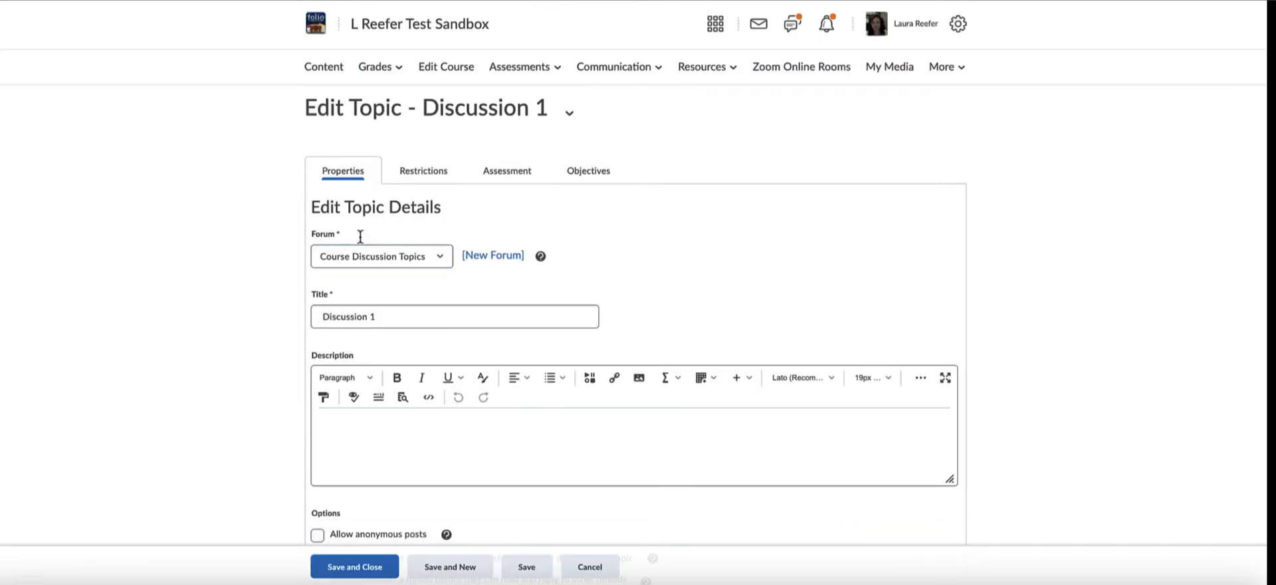
left_click(520, 176)
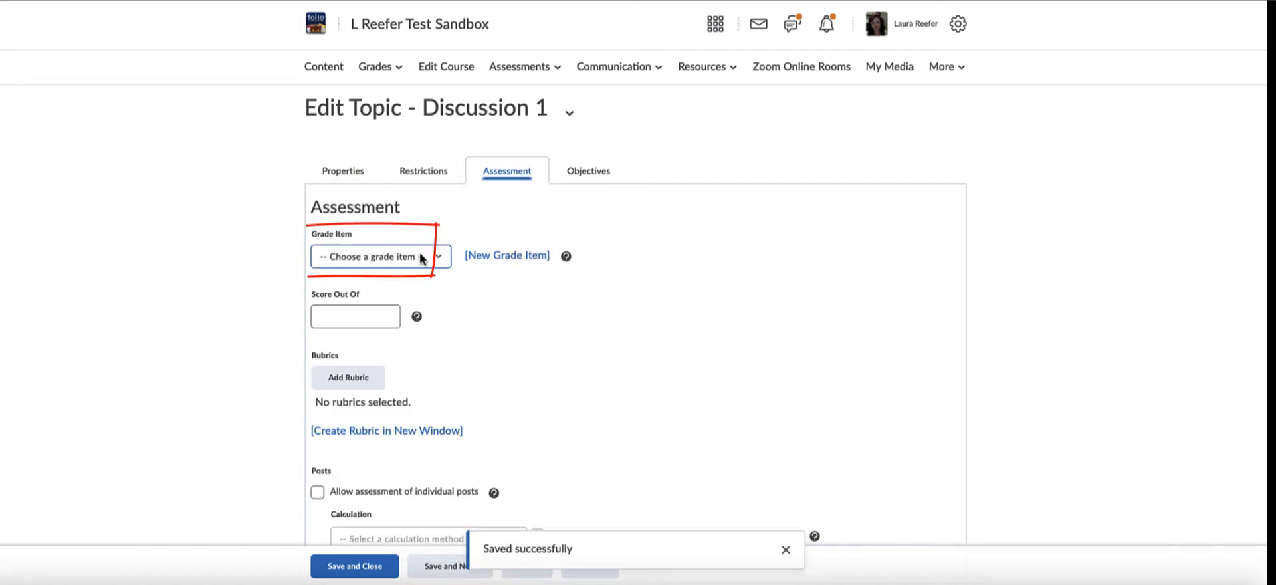
Link Discussion 1 to the M1 Discussion grade item with a score out of 10, and save and close the topic.
left_click(438, 260)
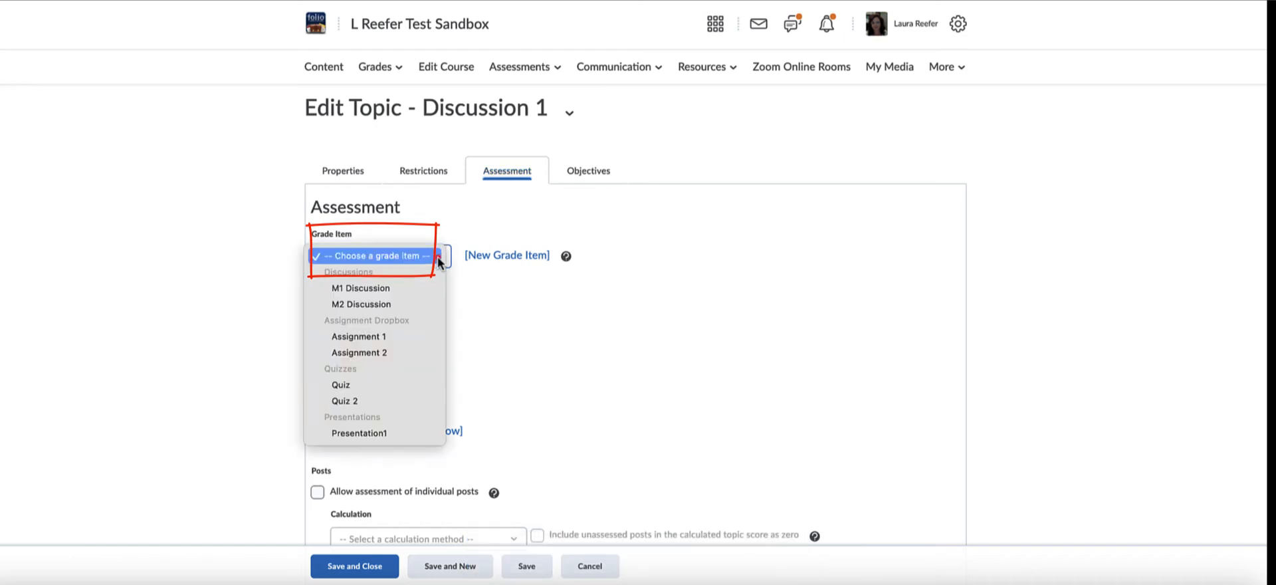
left_click(438, 259)
left_click(437, 259)
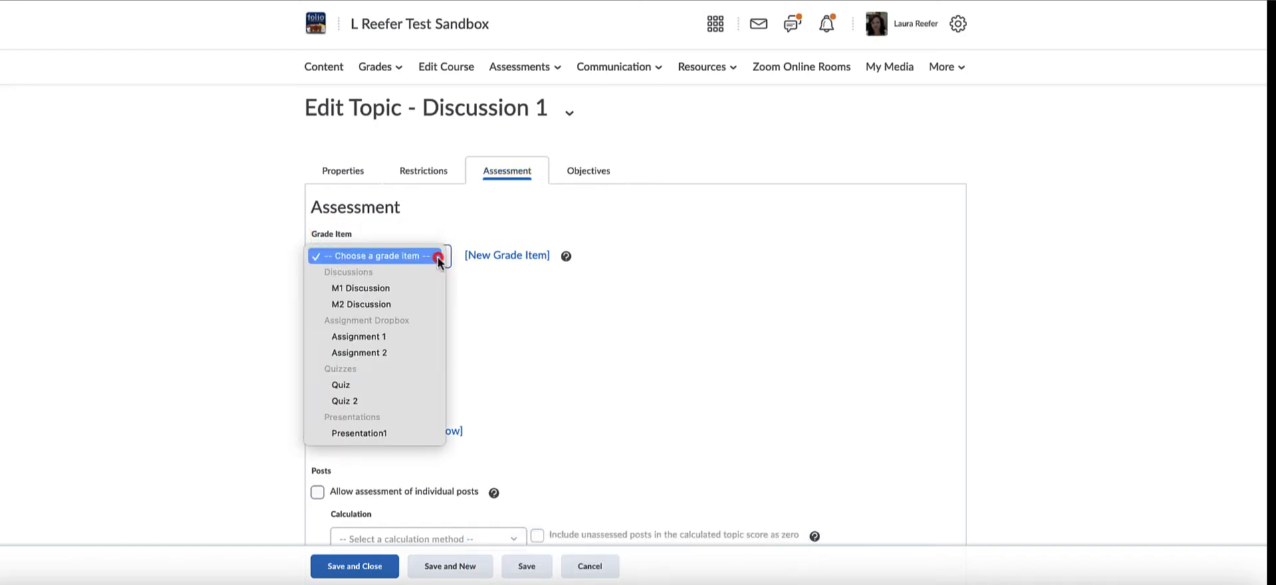
left_click(414, 289)
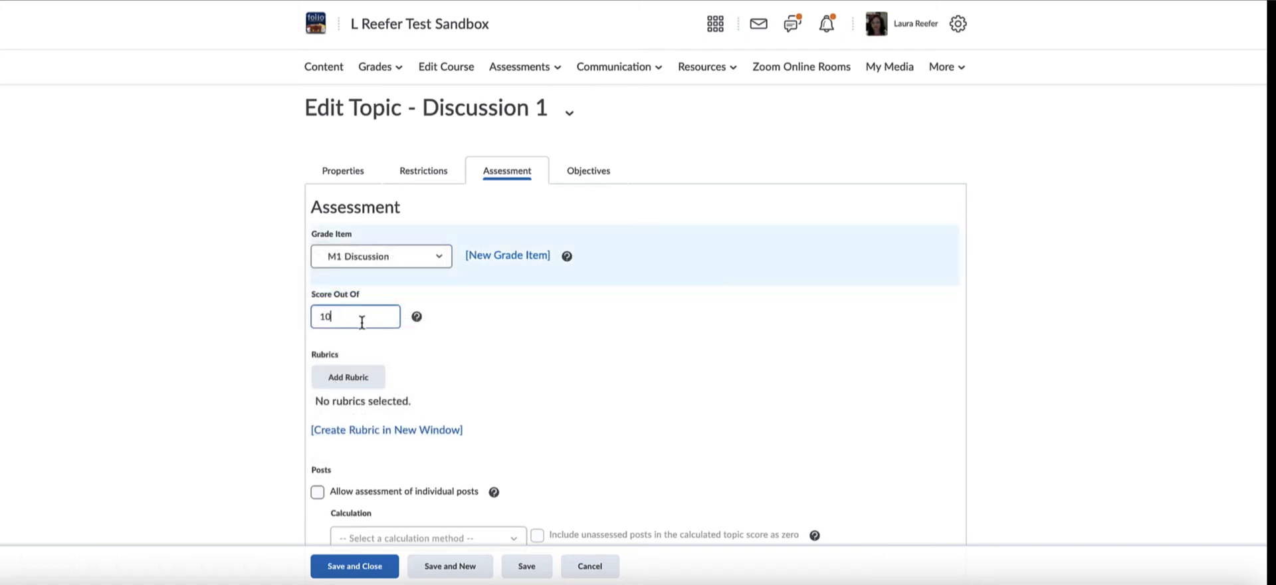
left_click(355, 566)
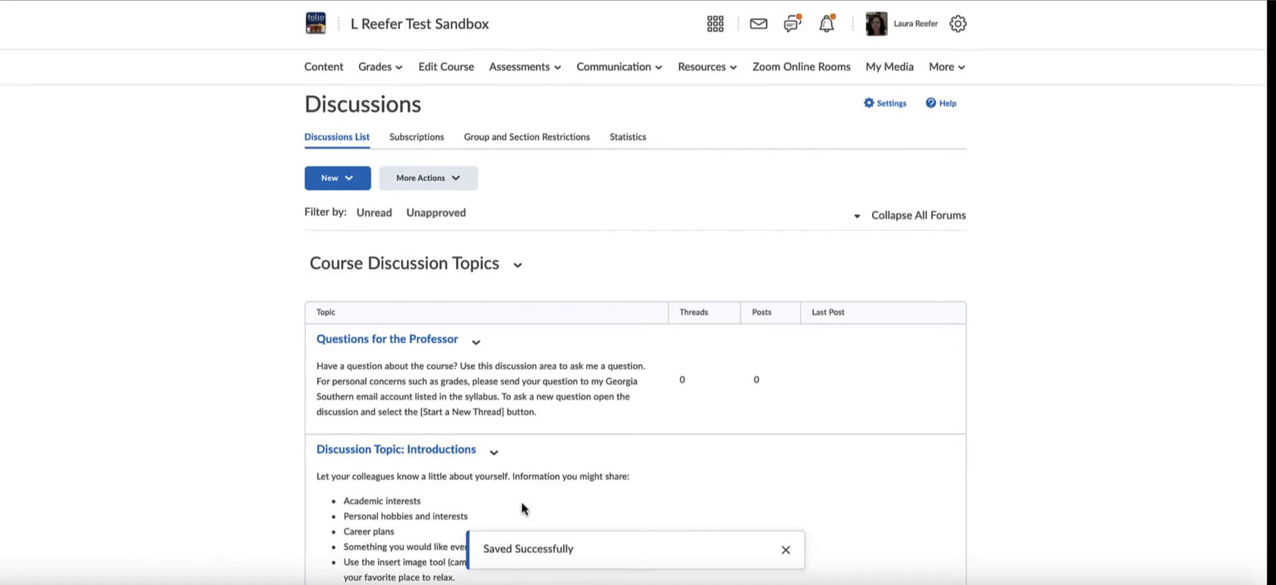
Open the Discussion 3 topic for editing and show its assessment settings.
scroll(513, 399, "down", 5)
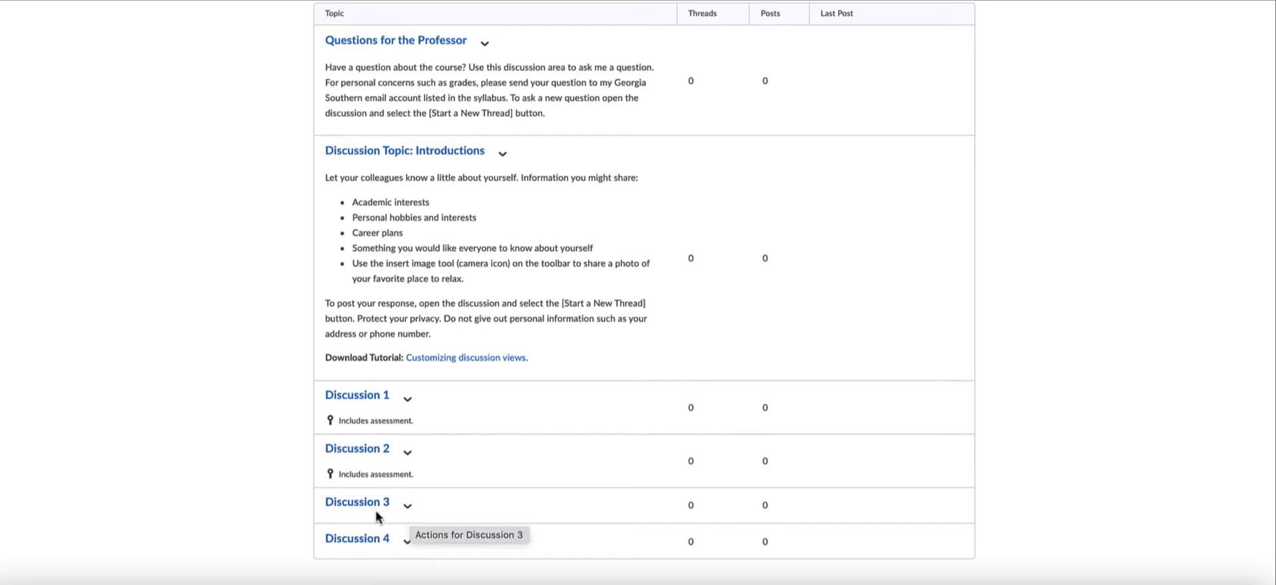
left_click(408, 507)
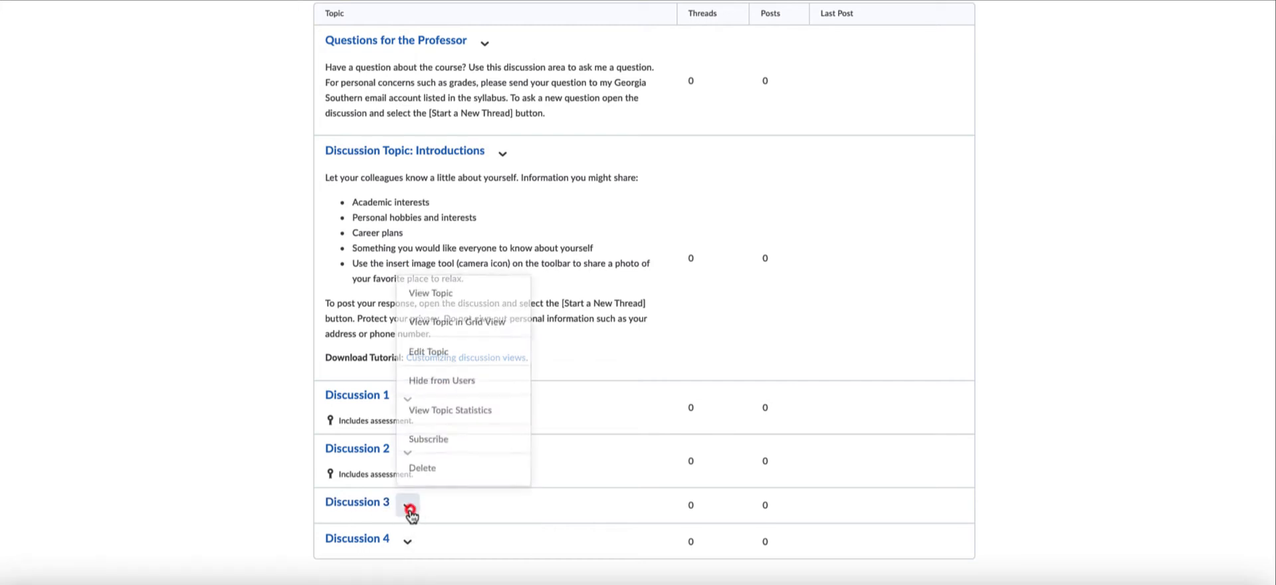
left_click(470, 350)
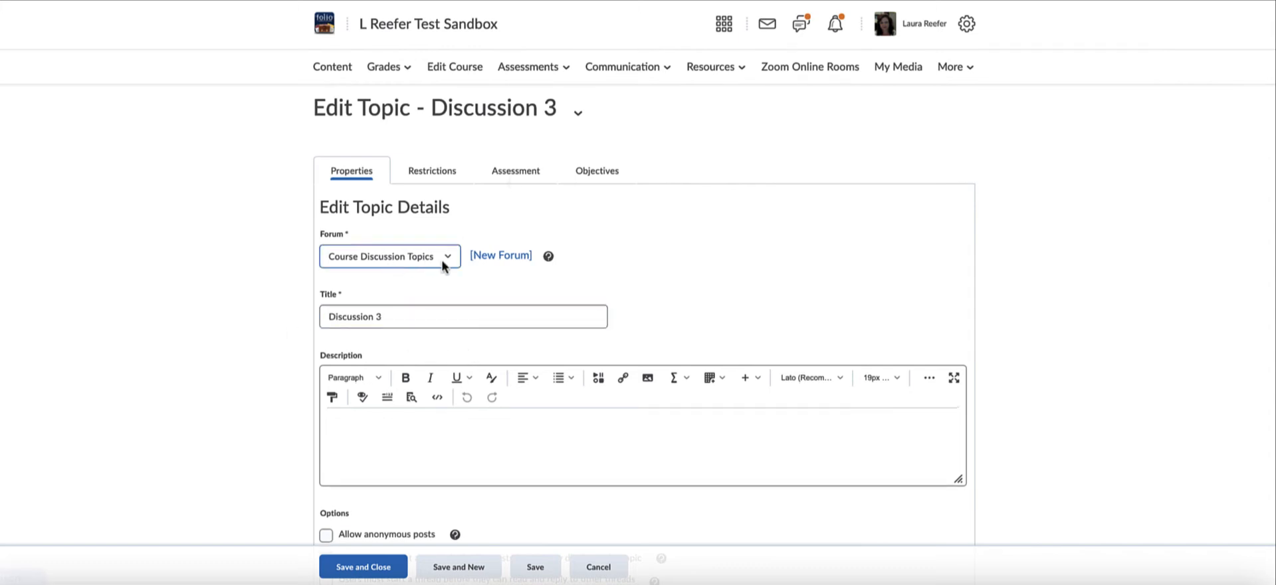
left_click(513, 174)
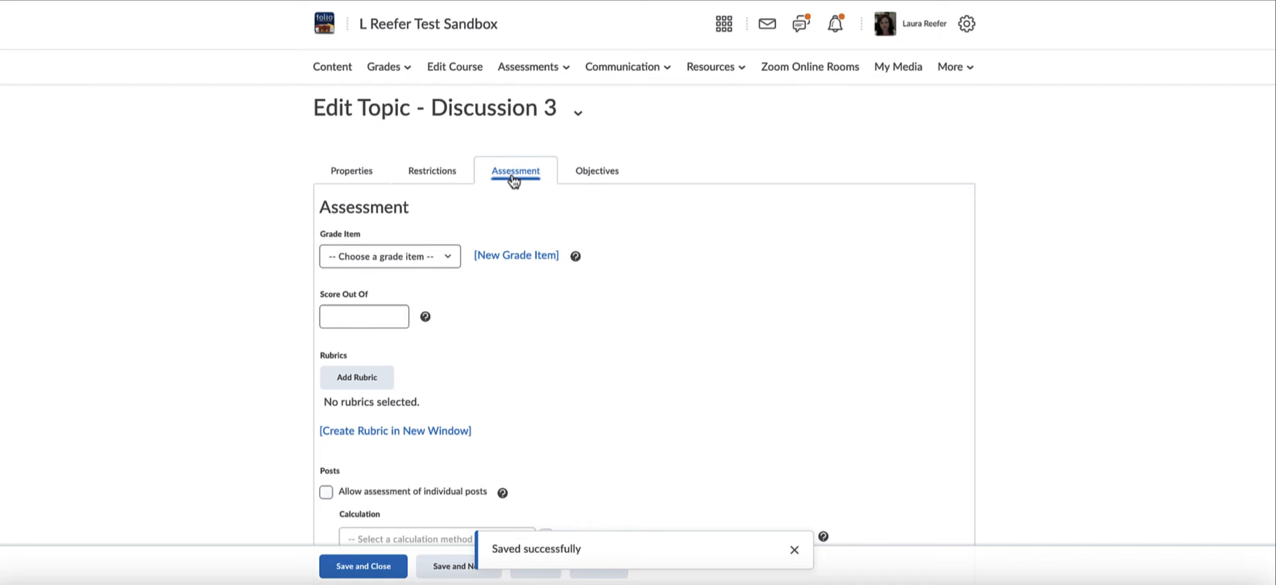
Create a new grade item named M3 Discussion for Discussion 3 in the Discussions category (35% of final grade).
left_click(450, 257)
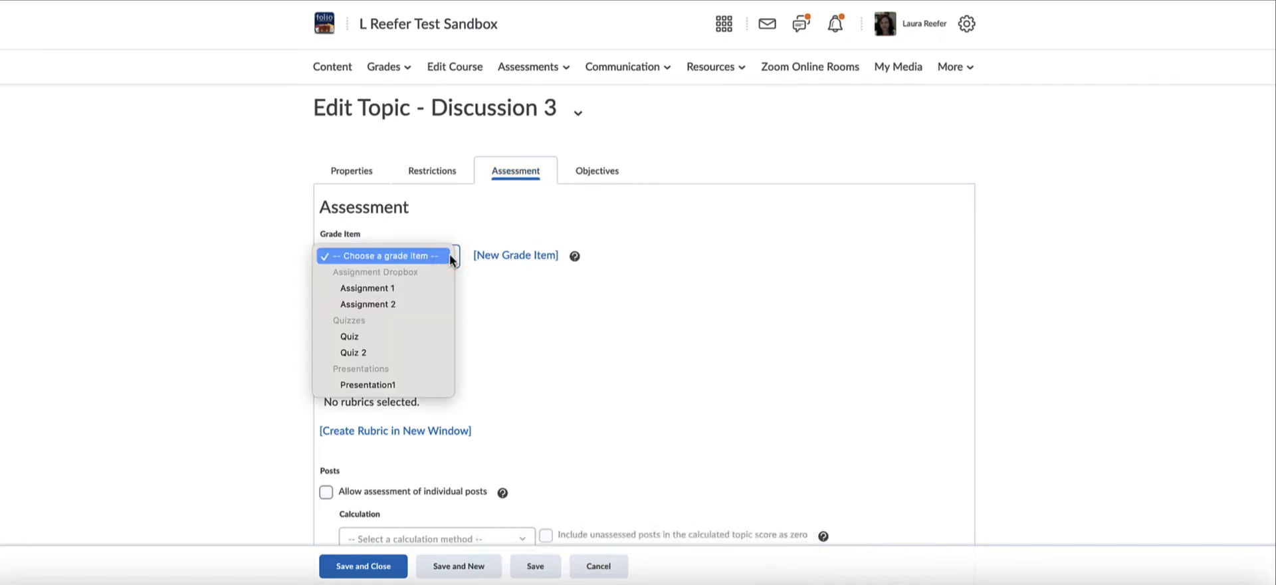
left_click(514, 256)
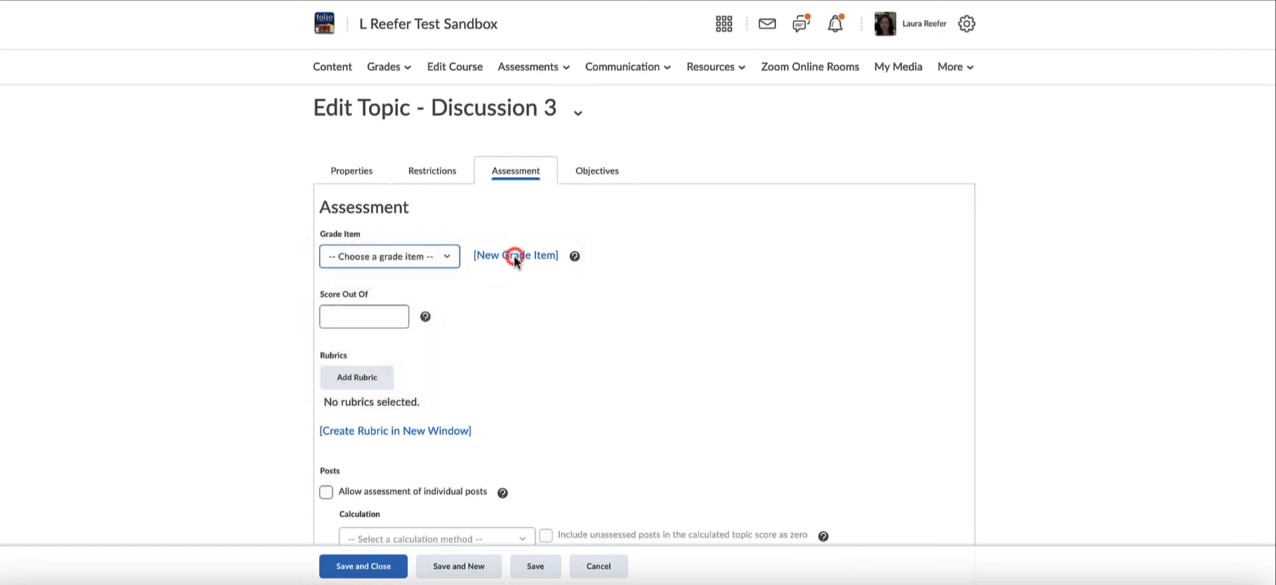
left_click(514, 256)
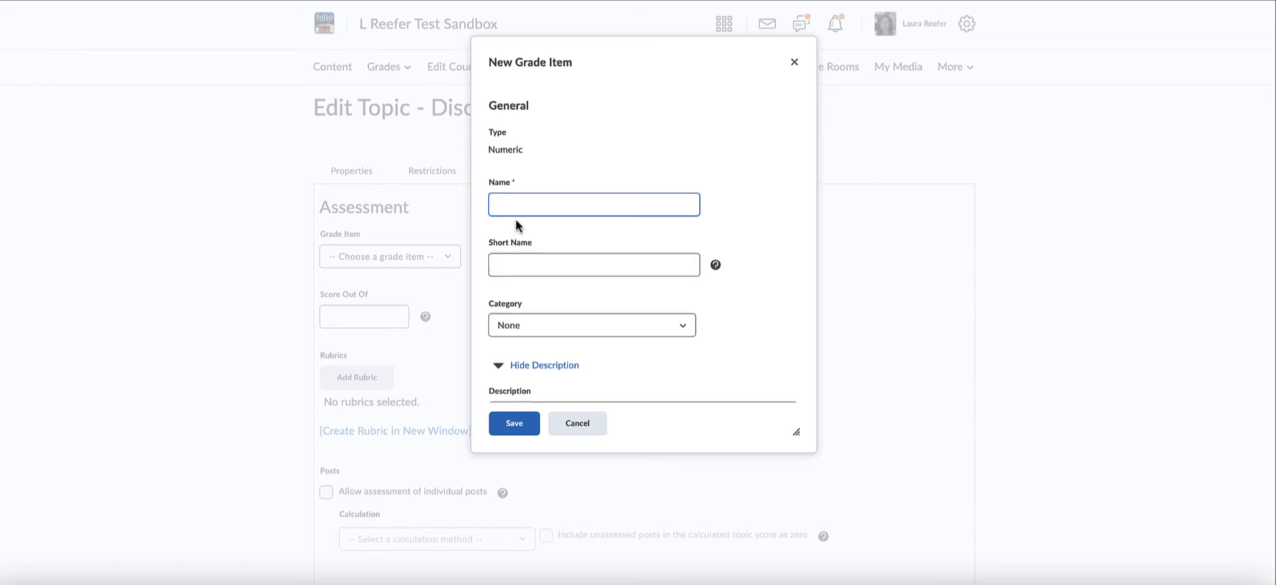
type("M3 Discussion")
left_click(511, 331)
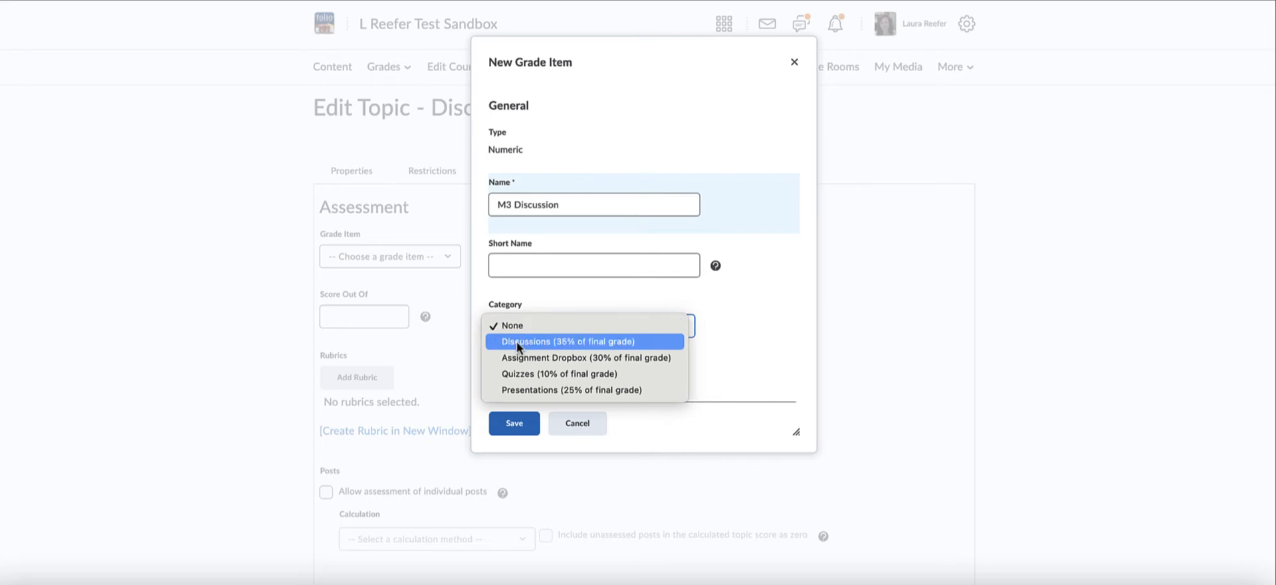
left_click(516, 341)
left_click(524, 428)
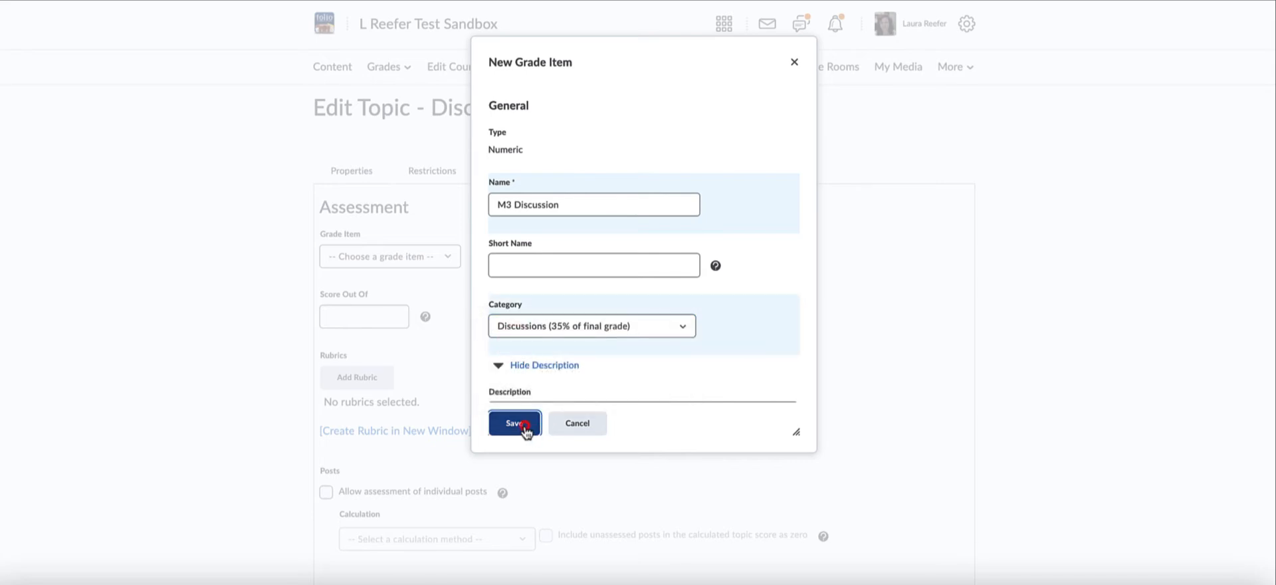
Set Discussion 3's score out of 10, and save and close the topic.
left_click(390, 317)
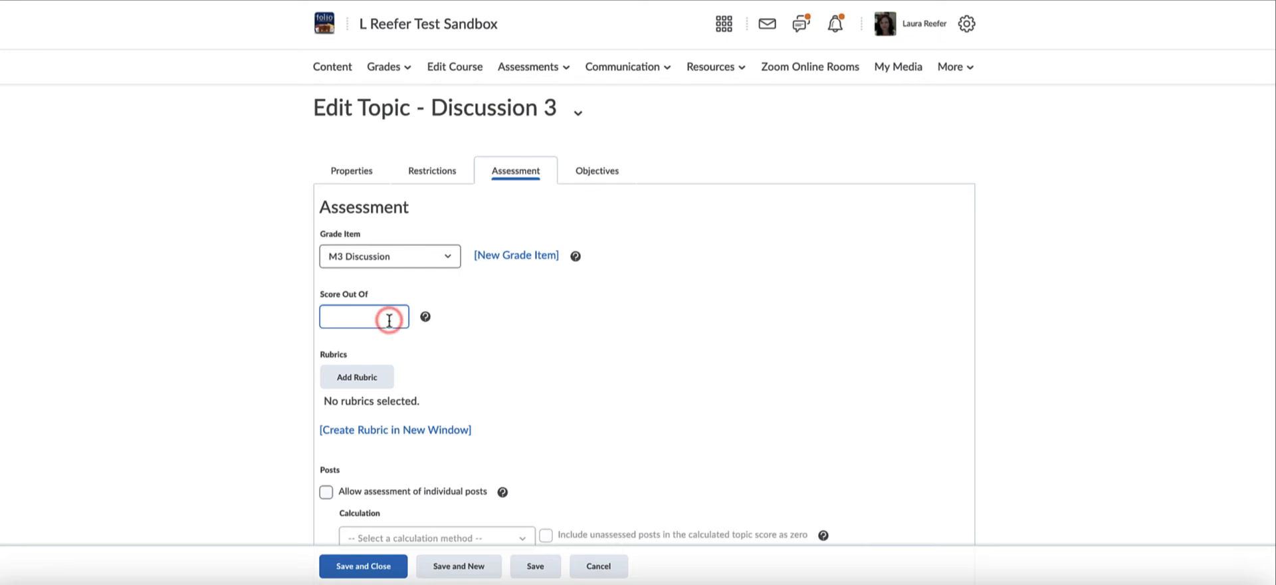
type("10")
left_click(351, 566)
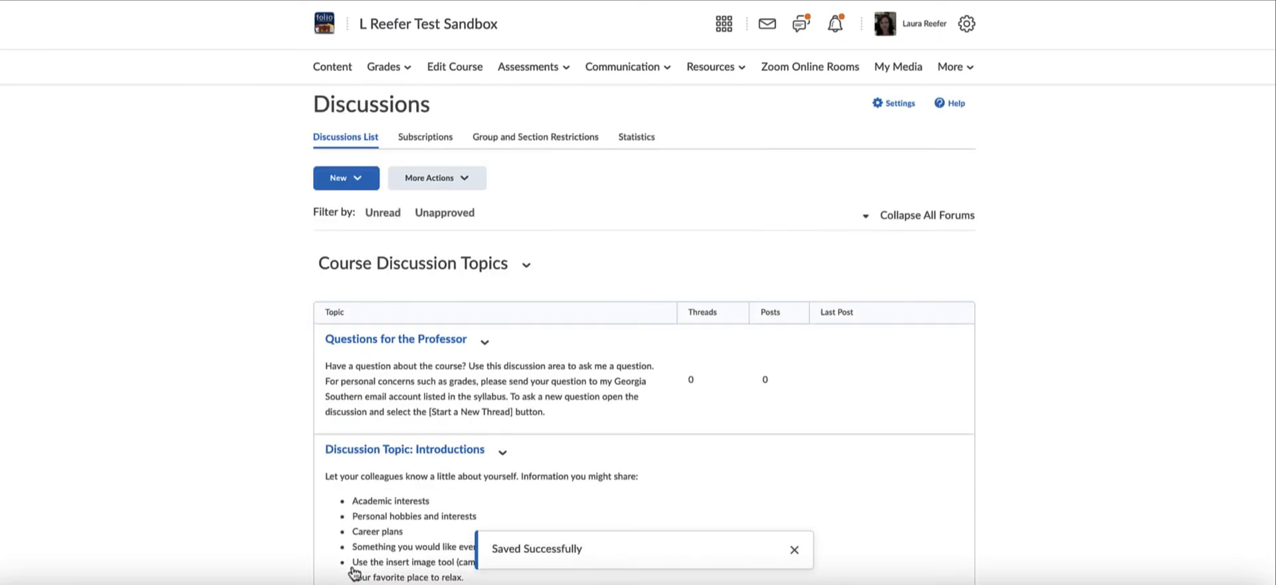
Check the assessment indicators under Discussions 1 to 4 in the course discussion topics.
scroll(660, 511, "down", 3)
scroll(660, 511, "down", 2)
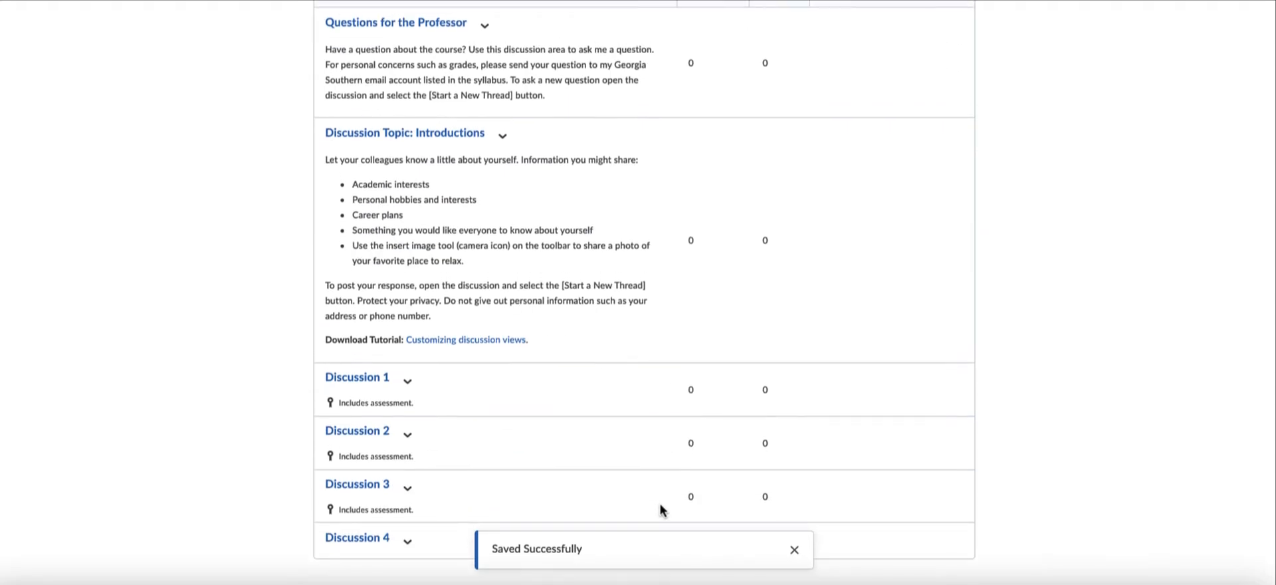
scroll(429, 483, "down", 1)
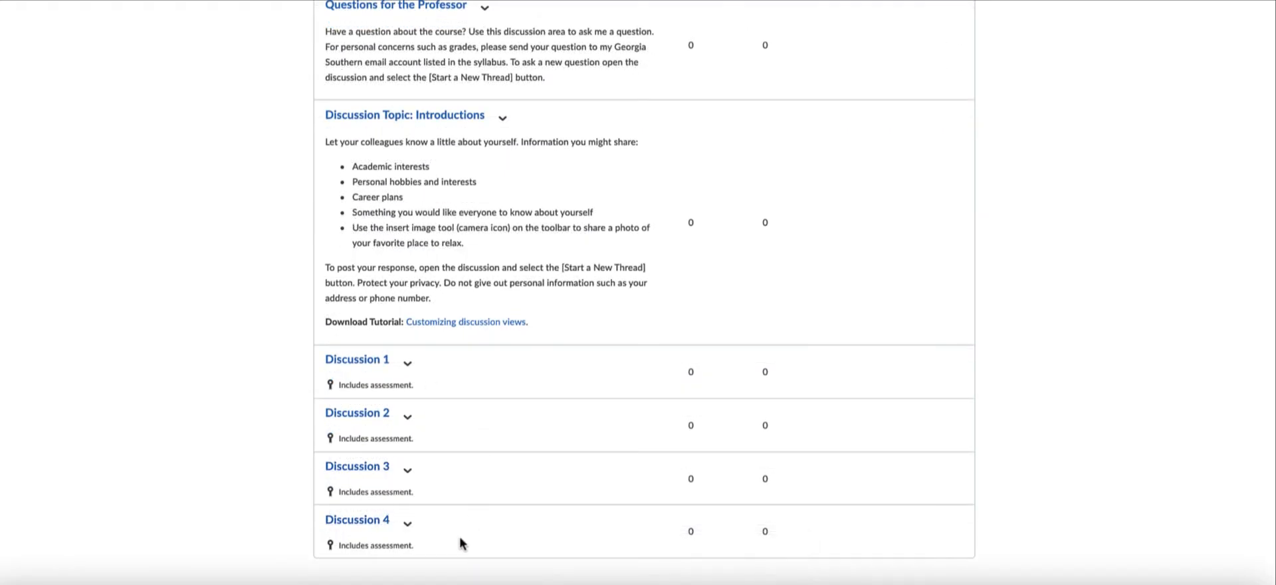
scroll(536, 416, "up", 5)
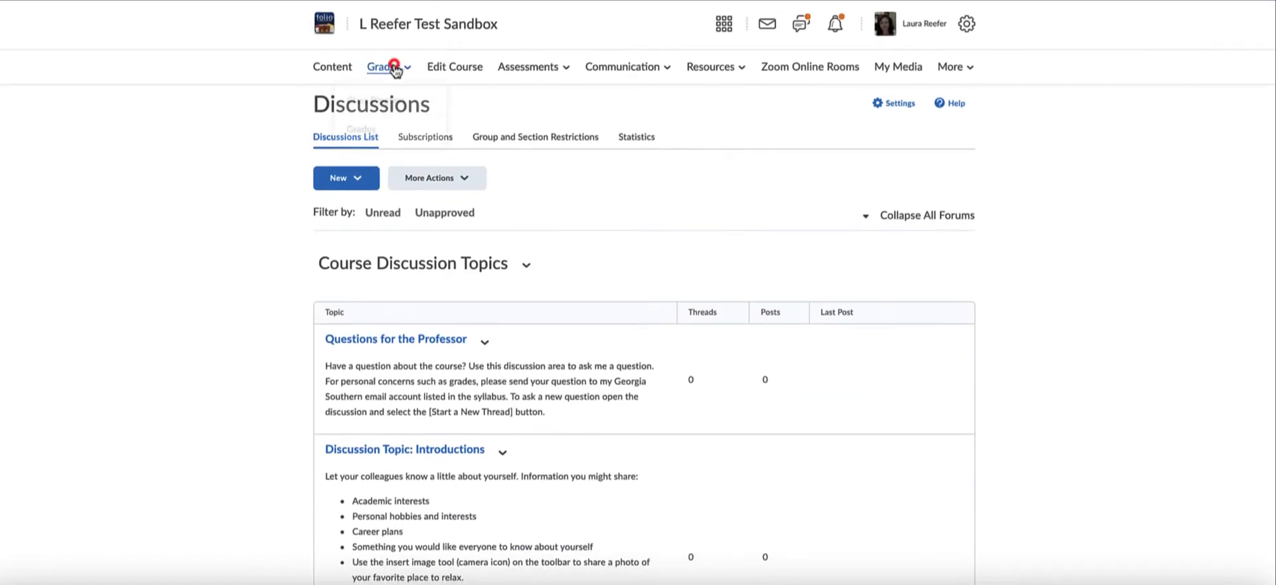
Go to Manage Grades and review the associations and weights of the M1 to M4 Discussion grade items.
left_click(398, 68)
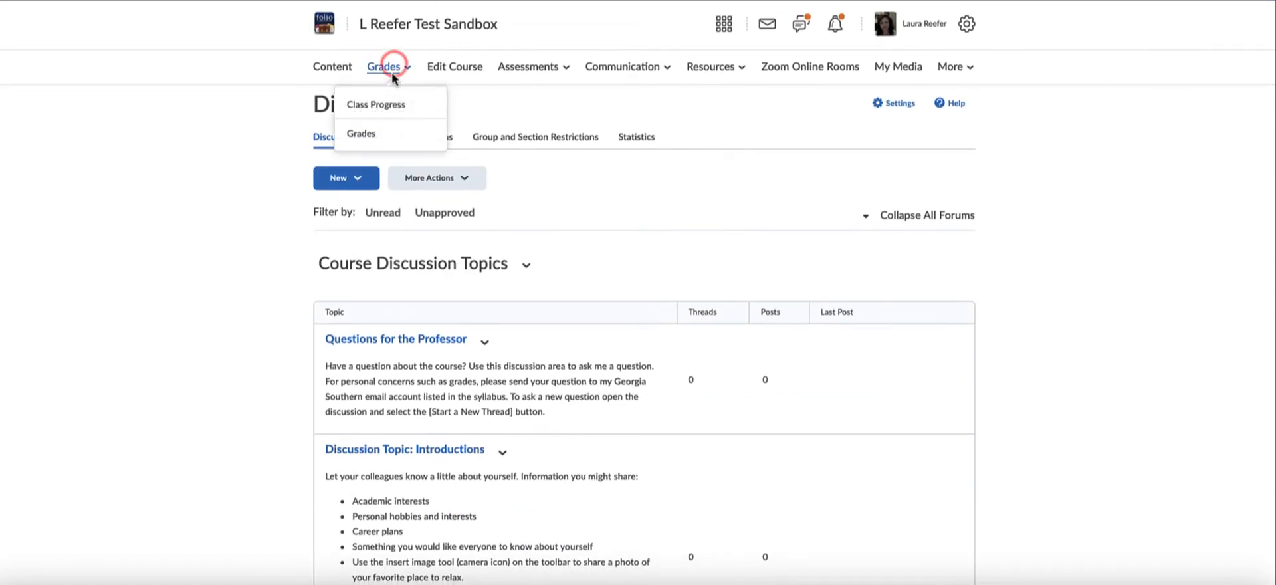
left_click(362, 135)
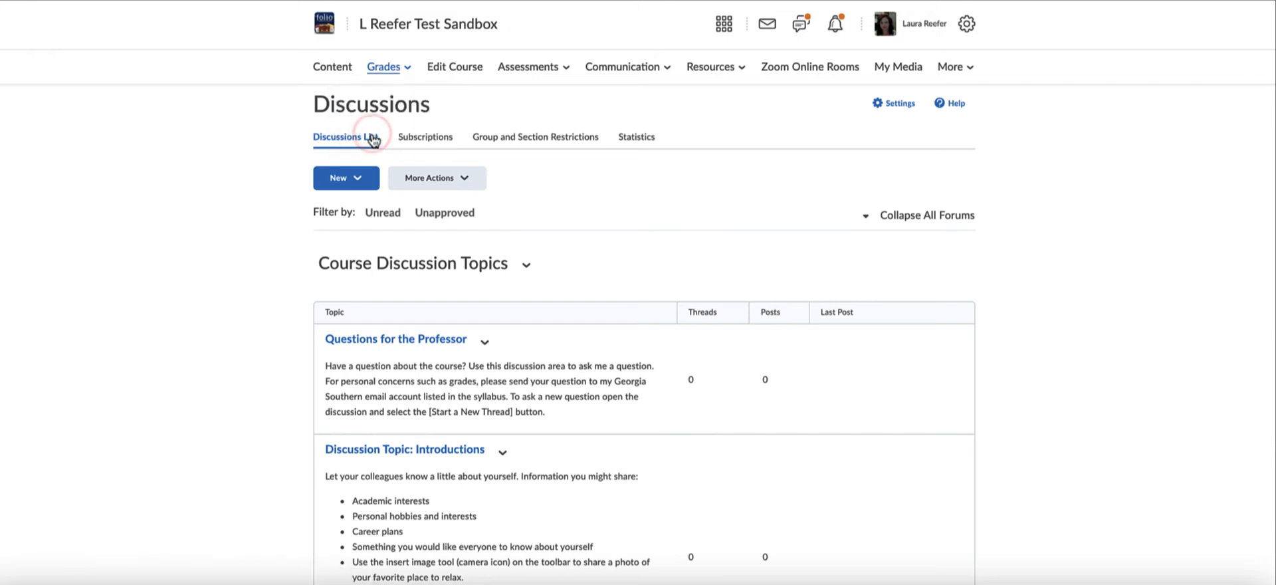
left_click(414, 100)
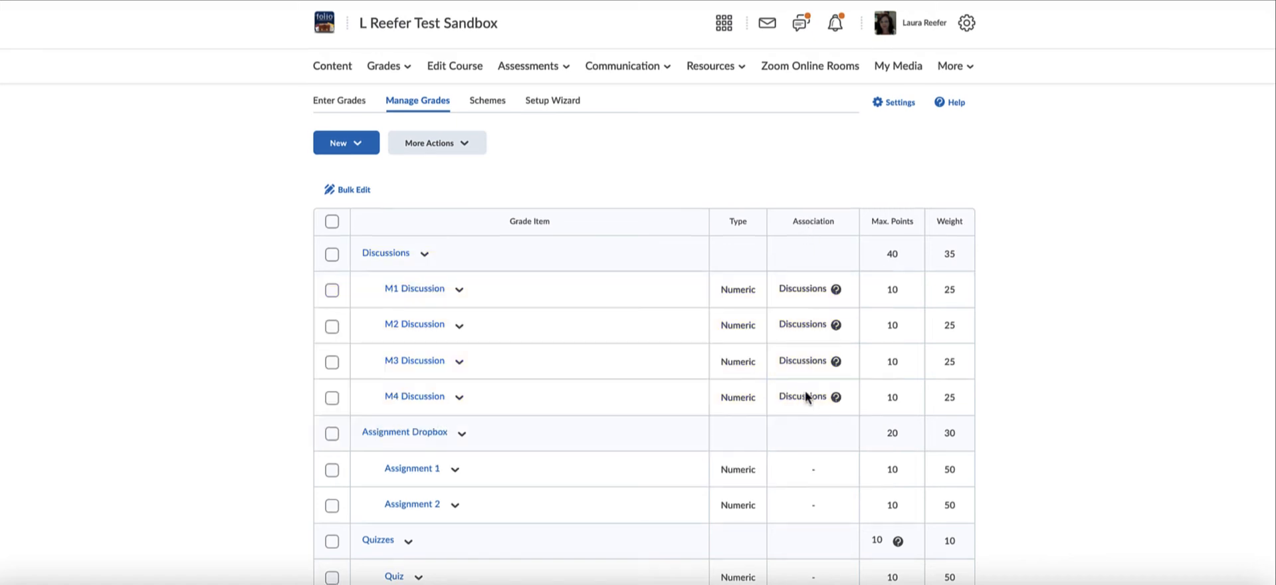
scroll(804, 392, "down", 1)
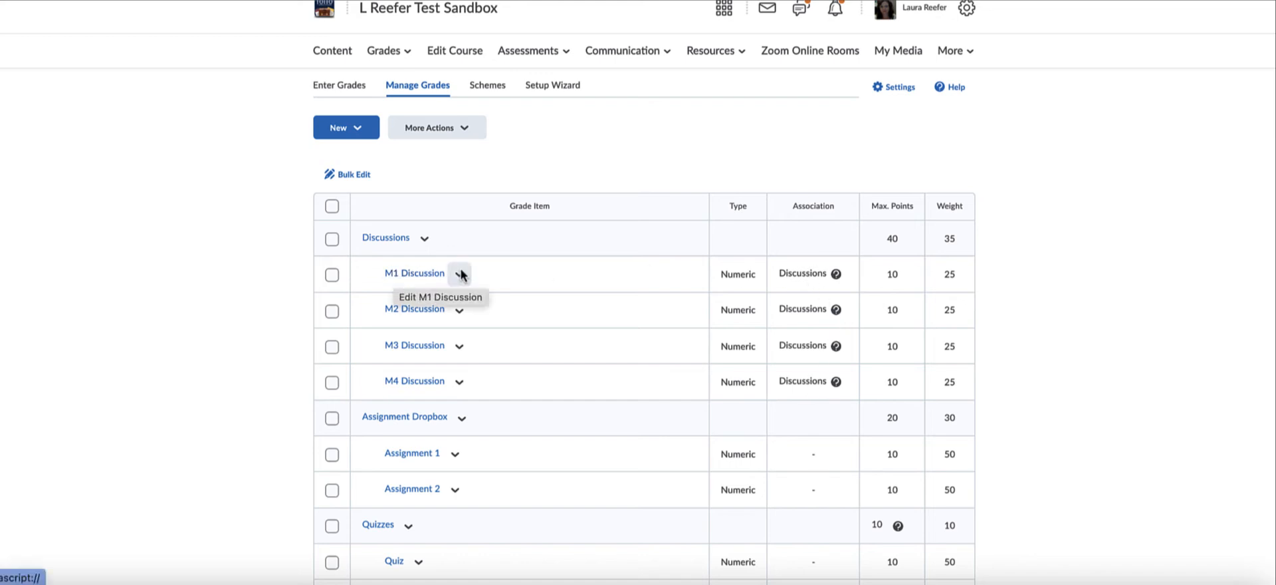
scroll(794, 280, "up", 1)
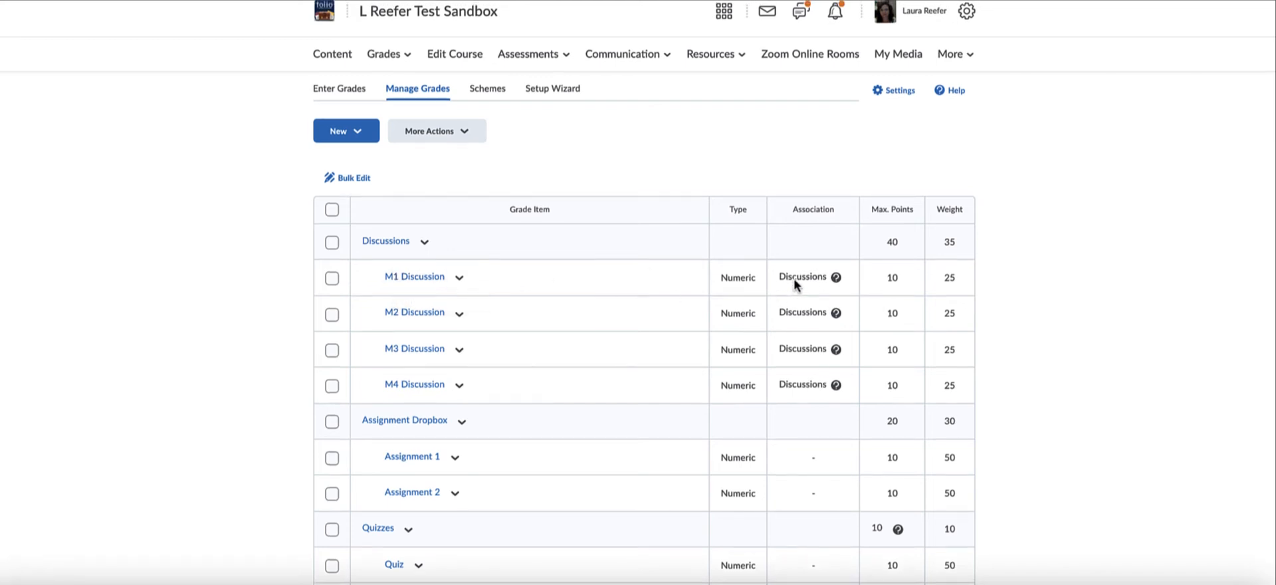
scroll(712, 279, "down", 1)
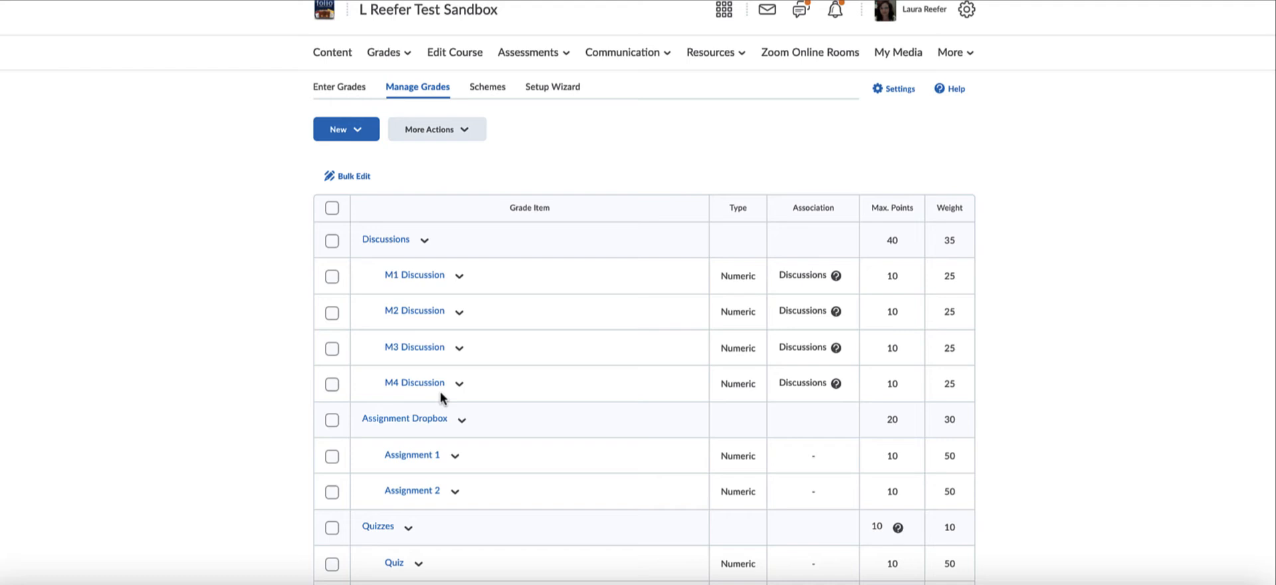
scroll(600, 339, "up", 1)
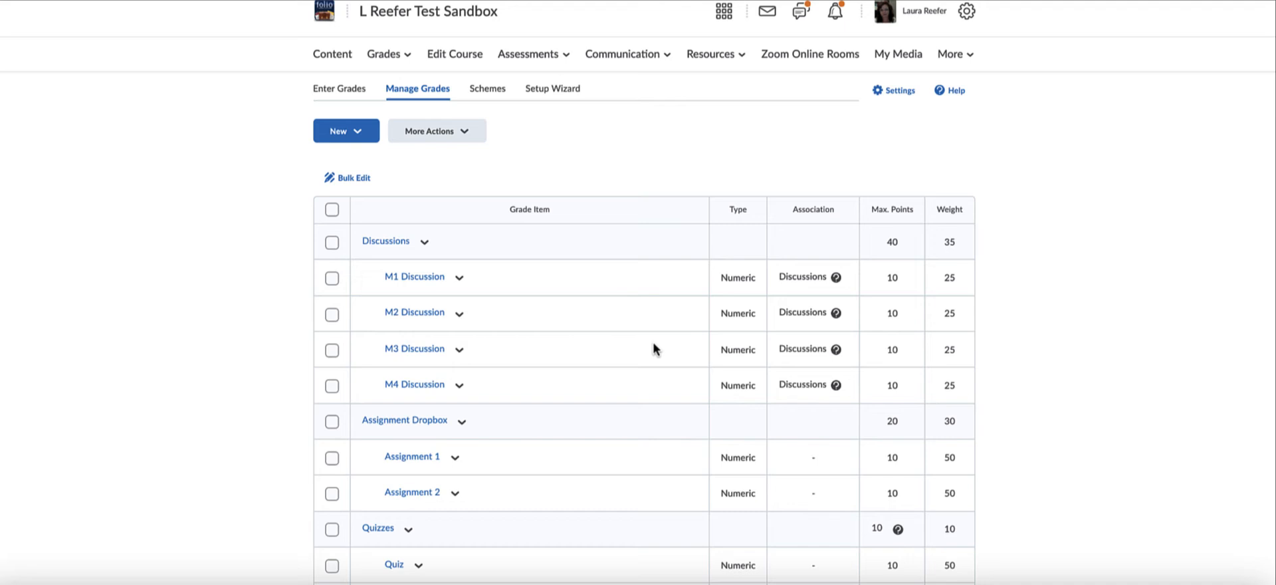
Review the association details of the M3 Discussion grade item, including its associated discussion topic, grade scheme and category.
left_click(836, 350)
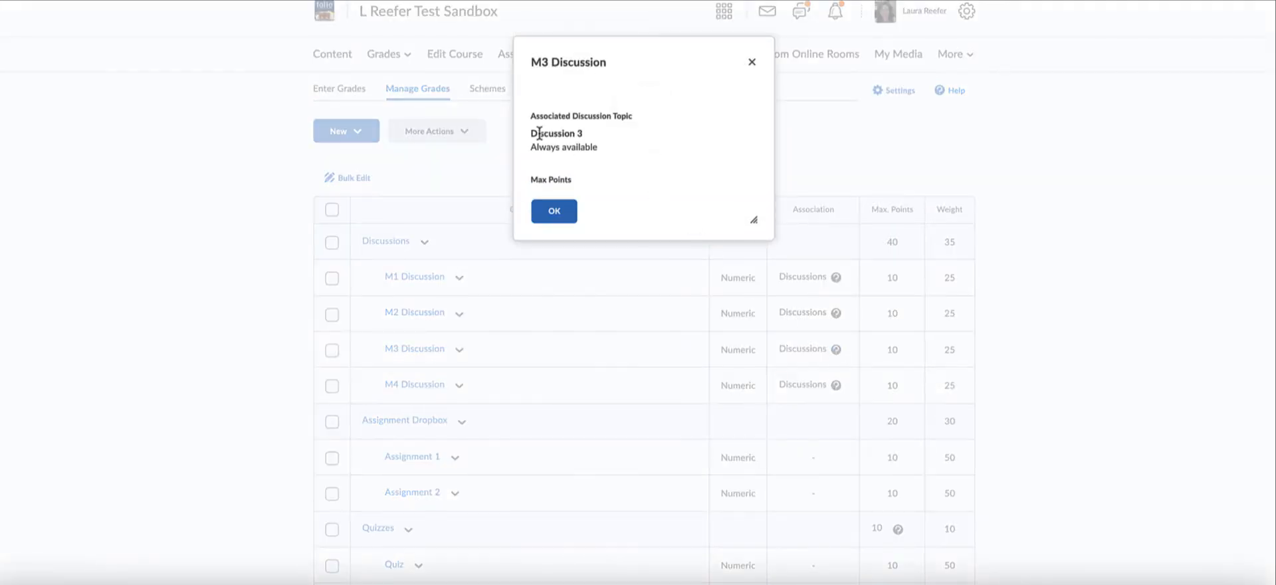
scroll(618, 155, "down", 3)
scroll(615, 156, "up", 3)
left_click_drag(589, 137, 530, 131)
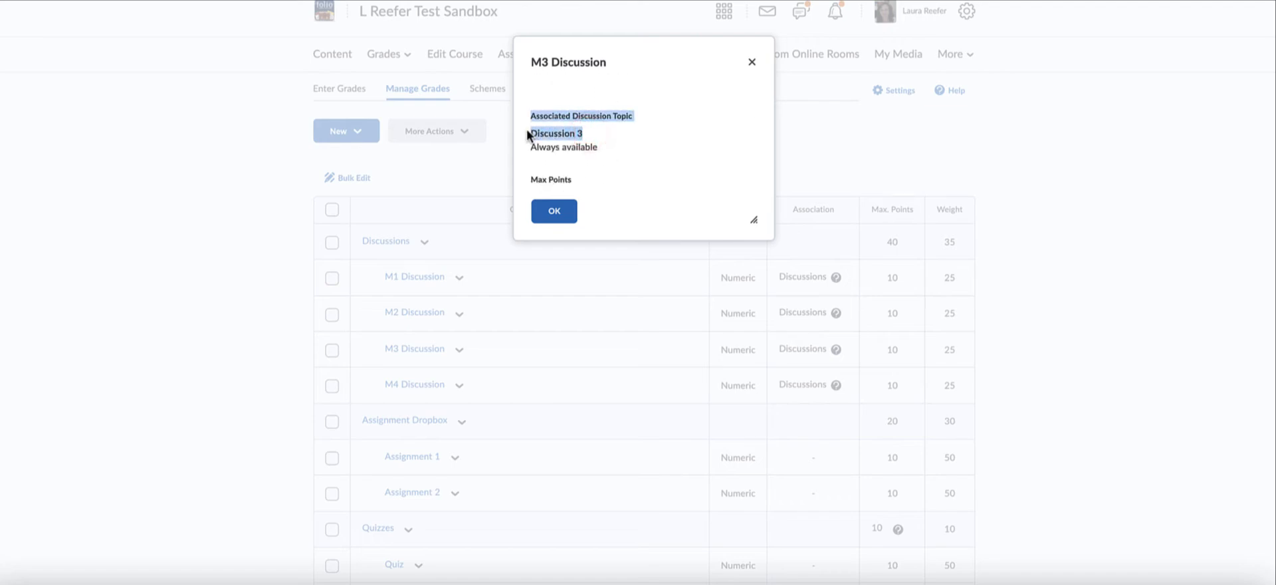
scroll(684, 163, "down", 3)
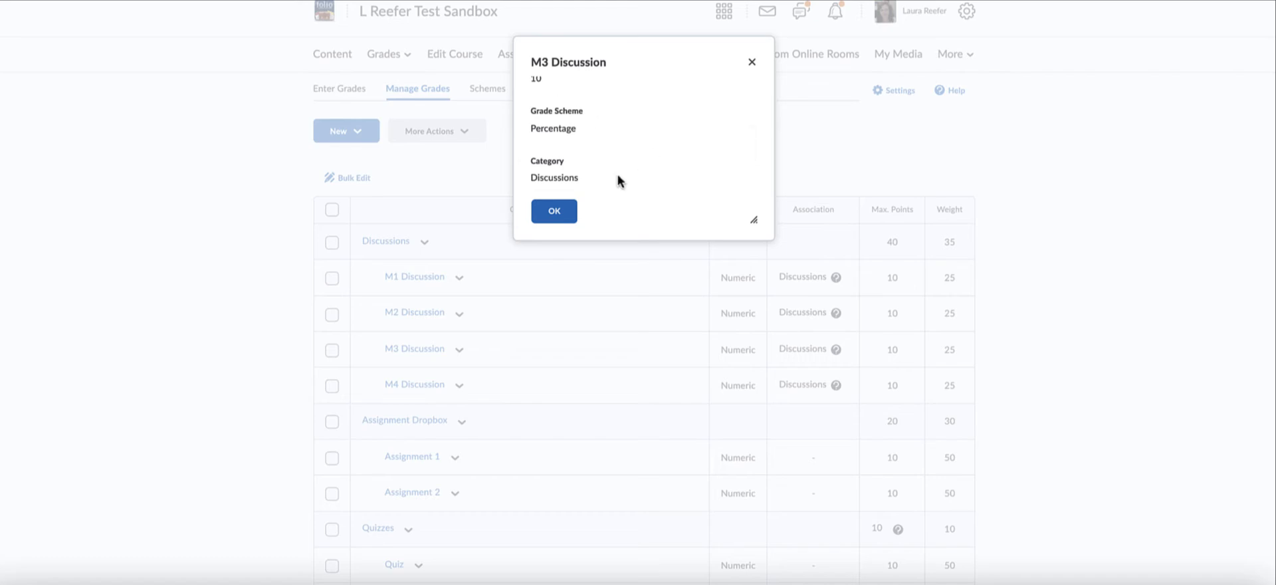
left_click(560, 216)
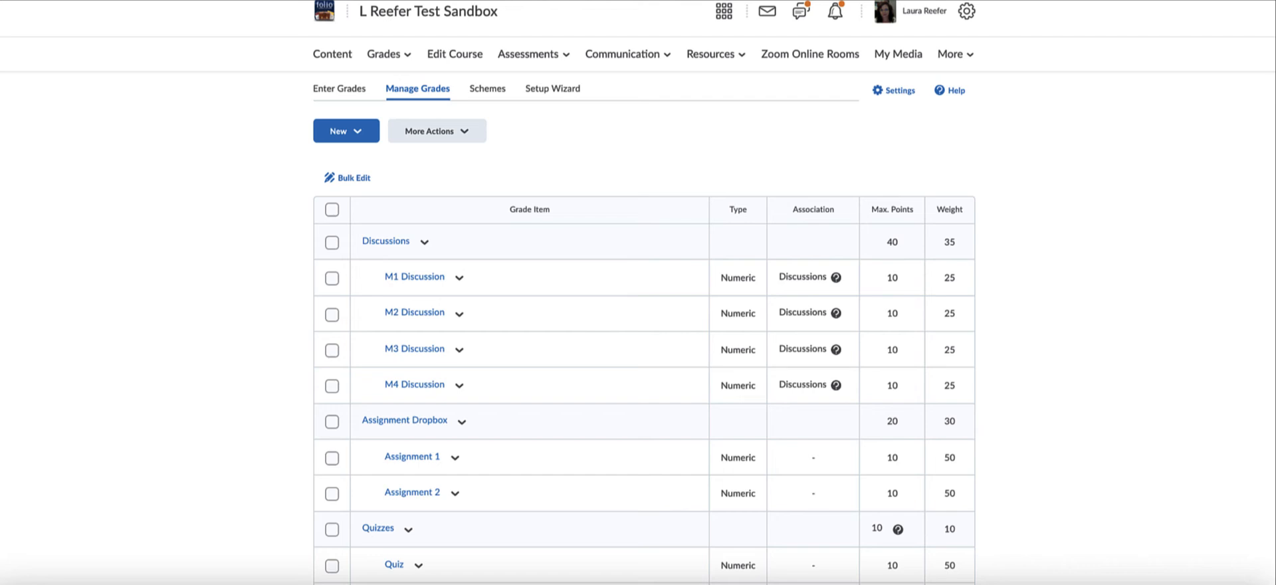
Go to the Dropbox folders, edit the Assignment 1 folder and set its grade out of 20 points.
scroll(559, 162, "up", 1)
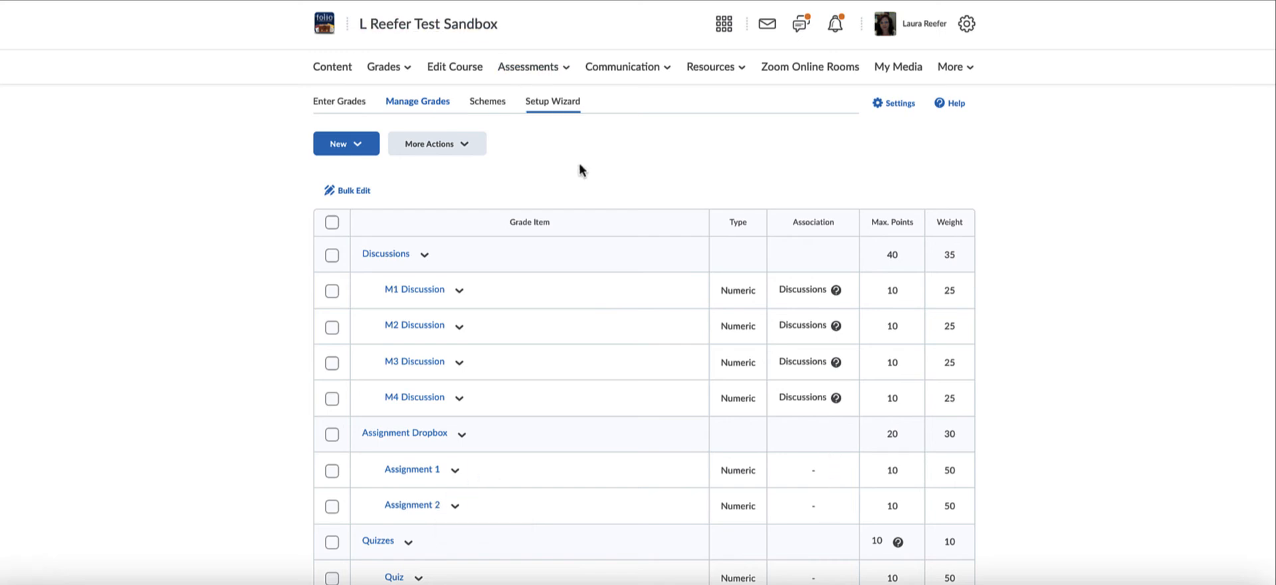
left_click(537, 67)
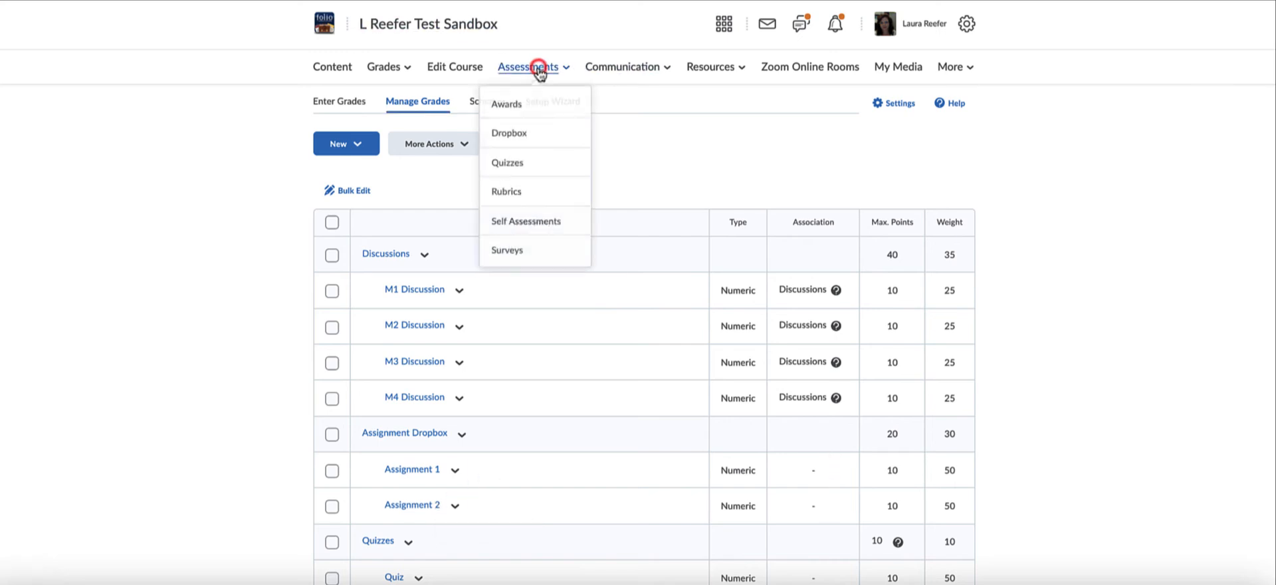
left_click(523, 132)
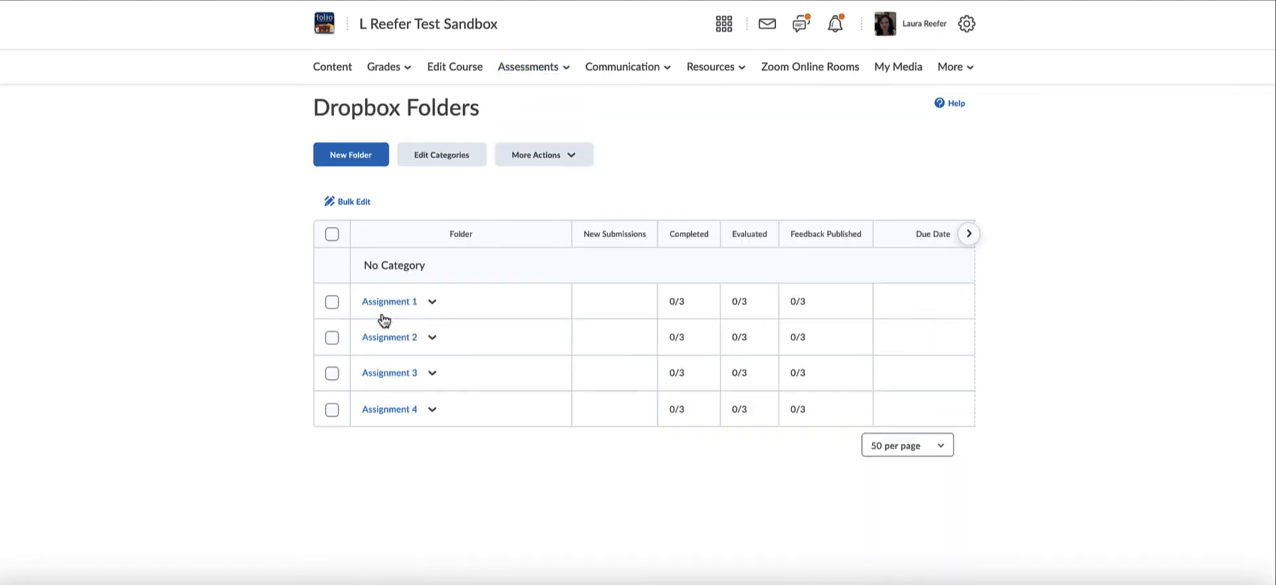
left_click(432, 304)
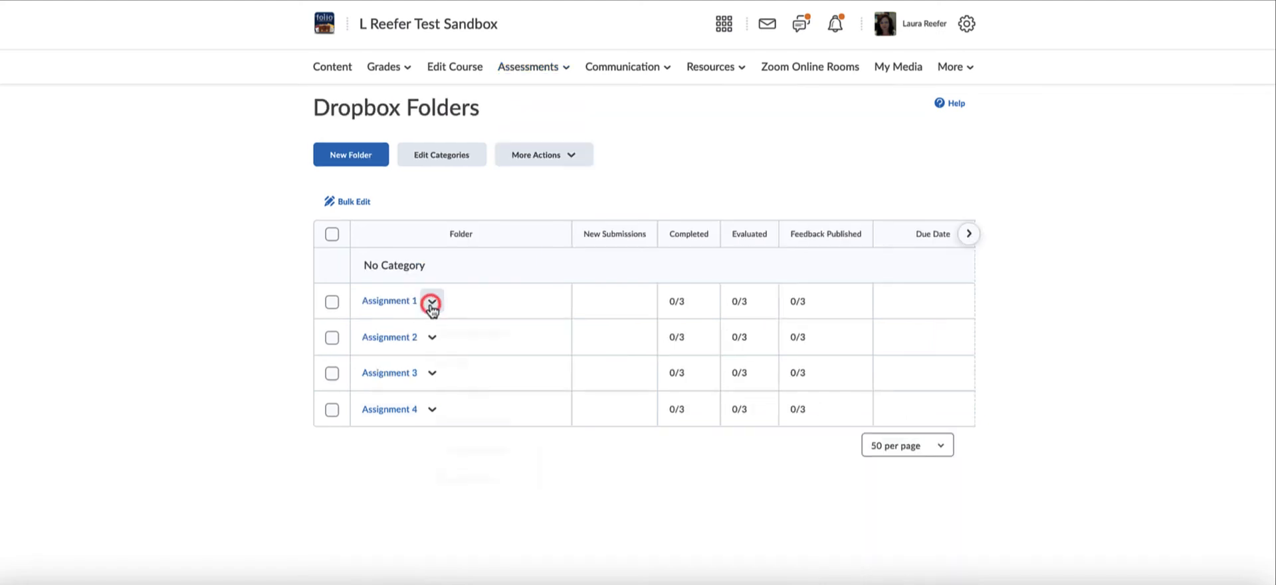
left_click(457, 369)
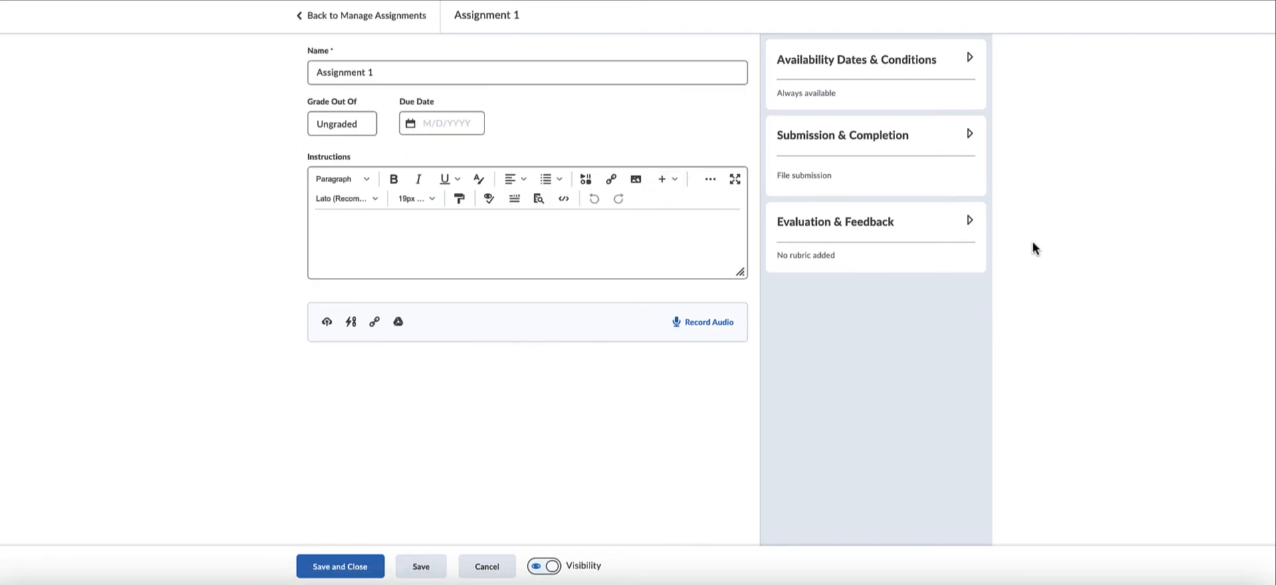
left_click(346, 125)
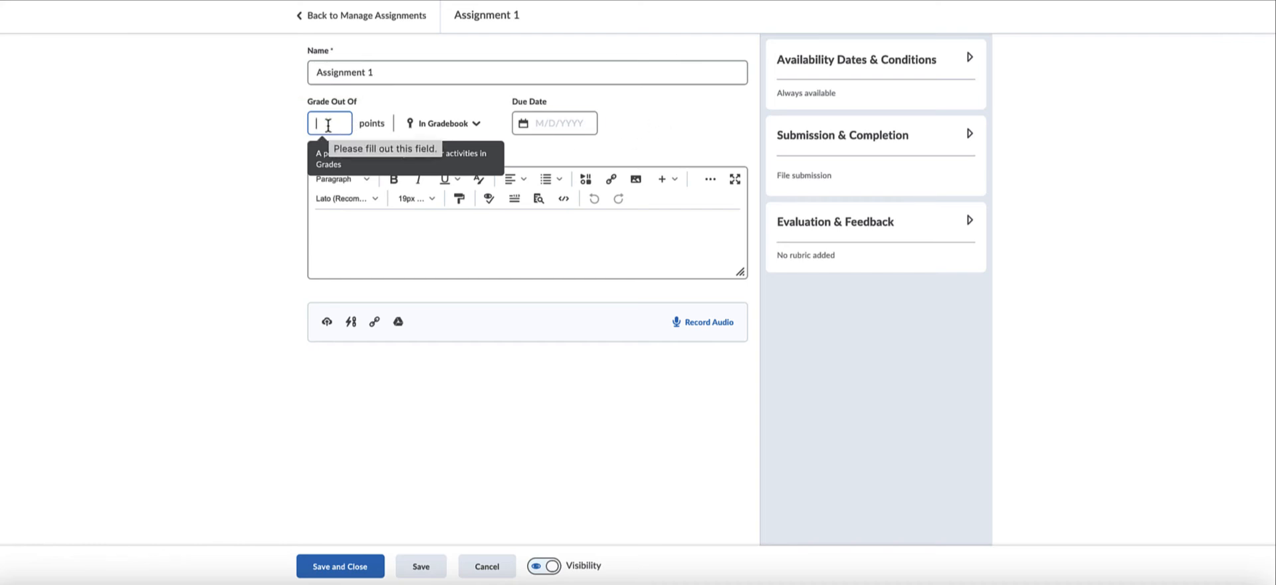
type("20")
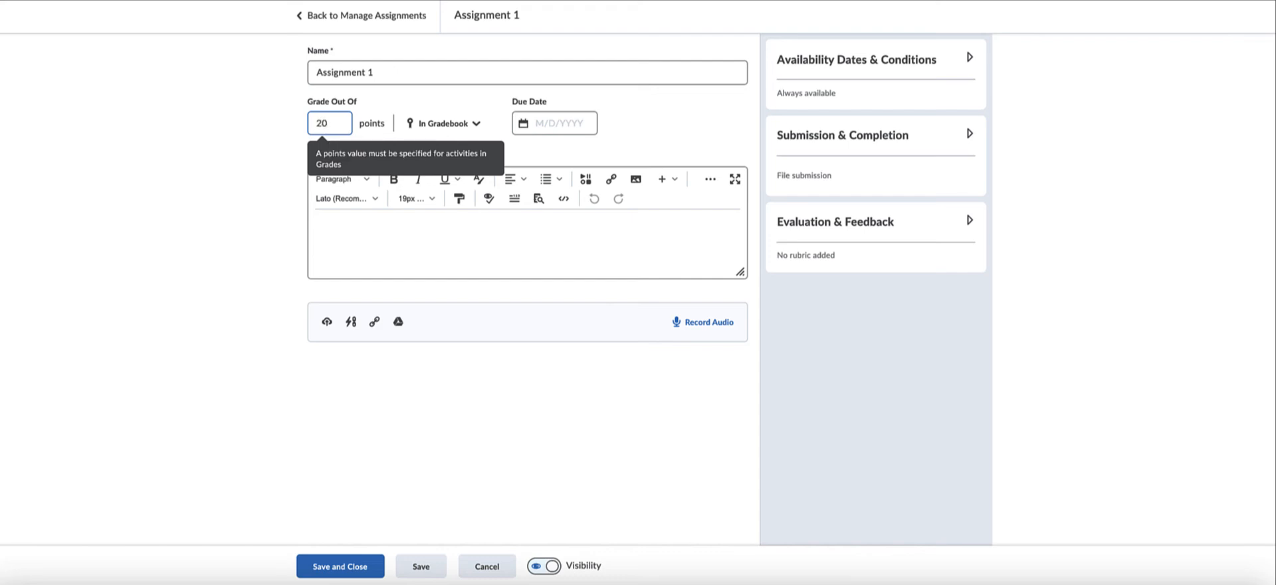
Link the Assignment 1 folder to the existing Assignment 1 grade item, and save and close the folder.
left_click(440, 126)
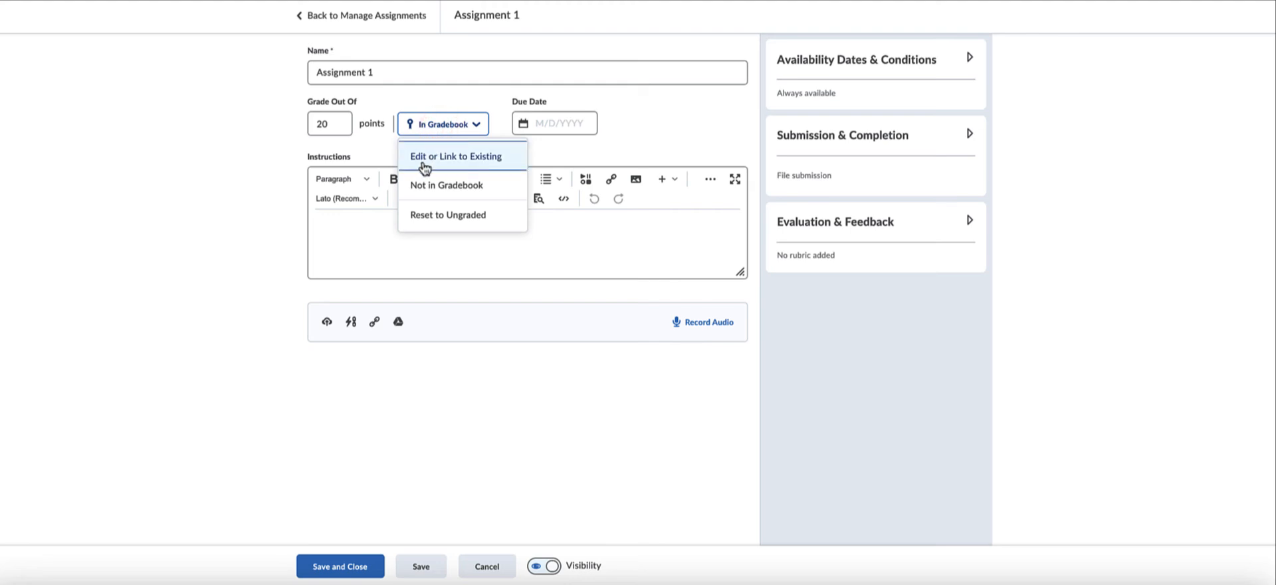
left_click(466, 164)
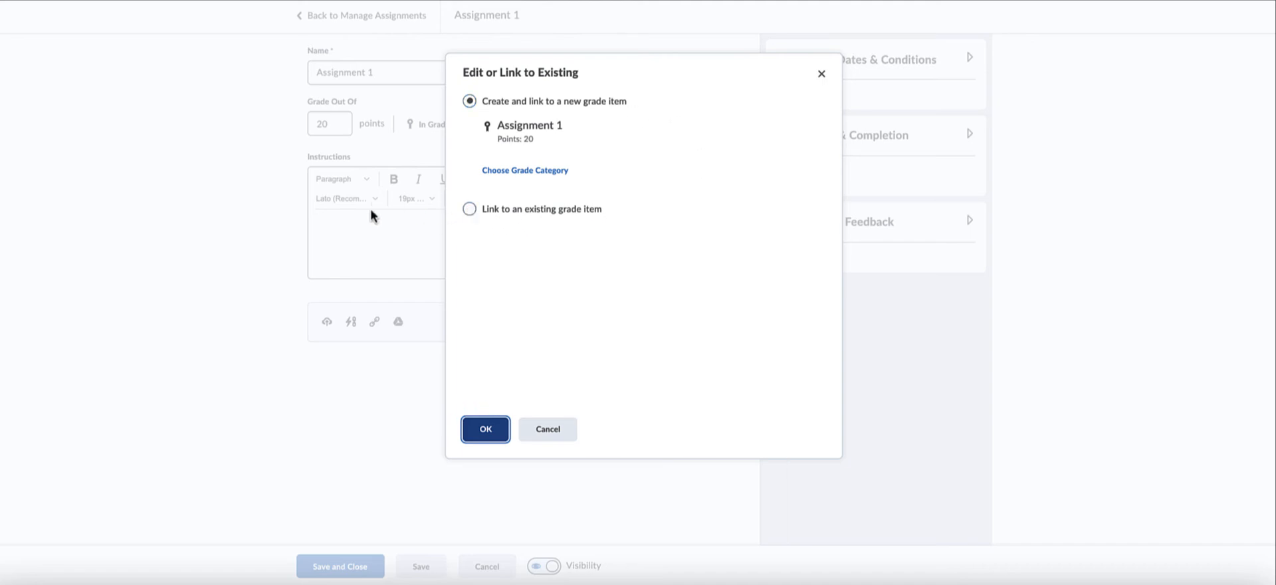
left_click(469, 210)
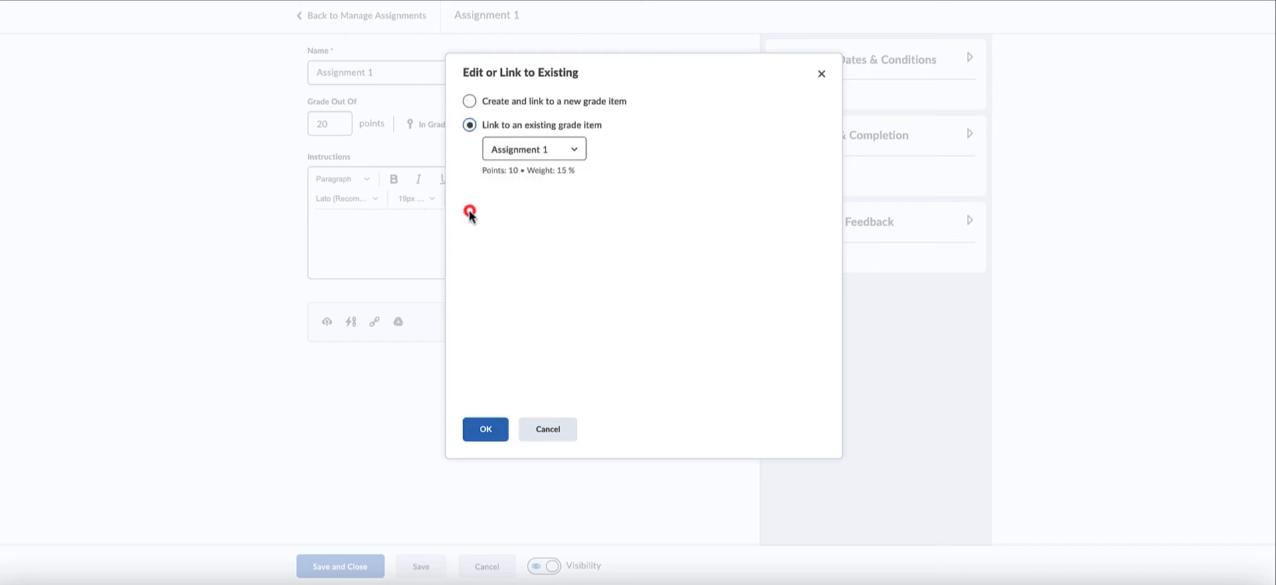
left_click(561, 158)
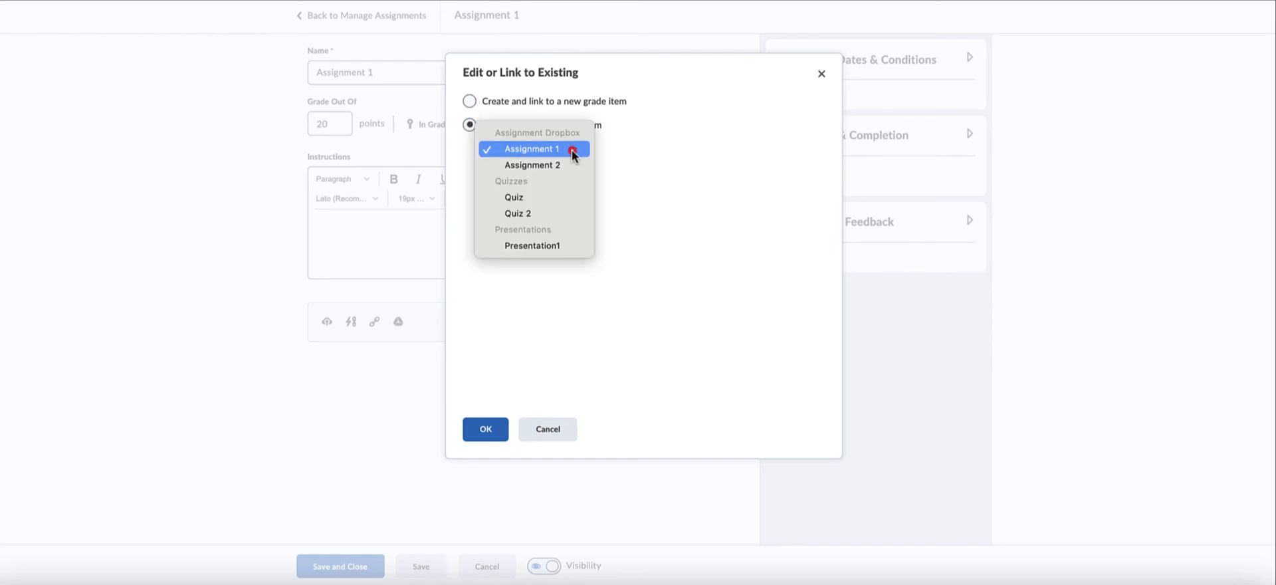
left_click(561, 152)
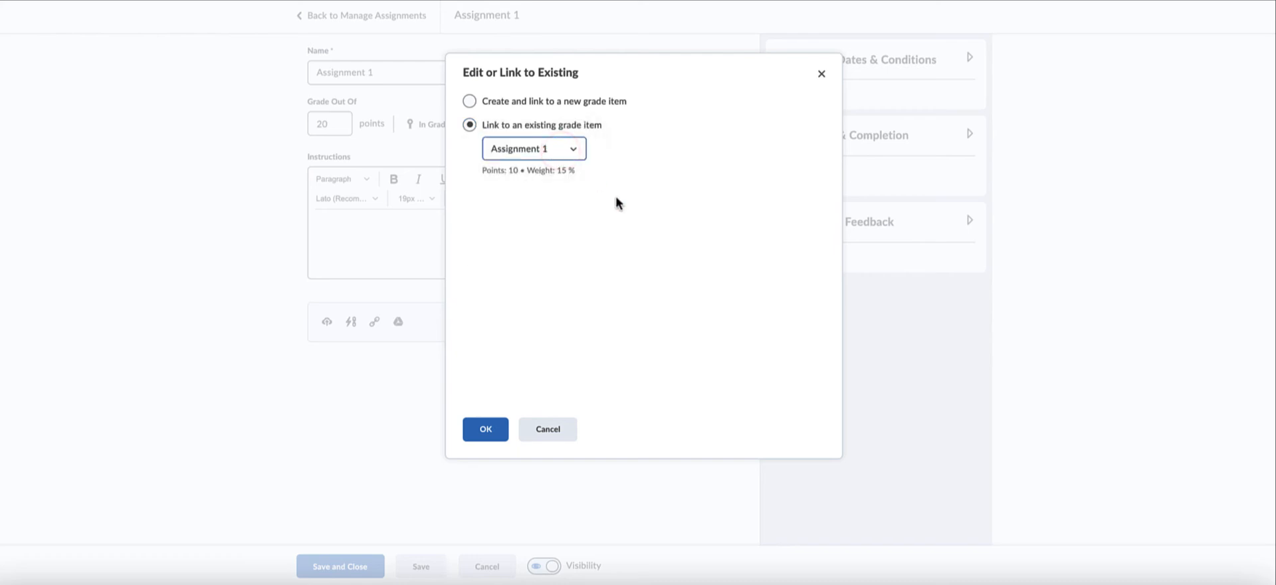
left_click(485, 429)
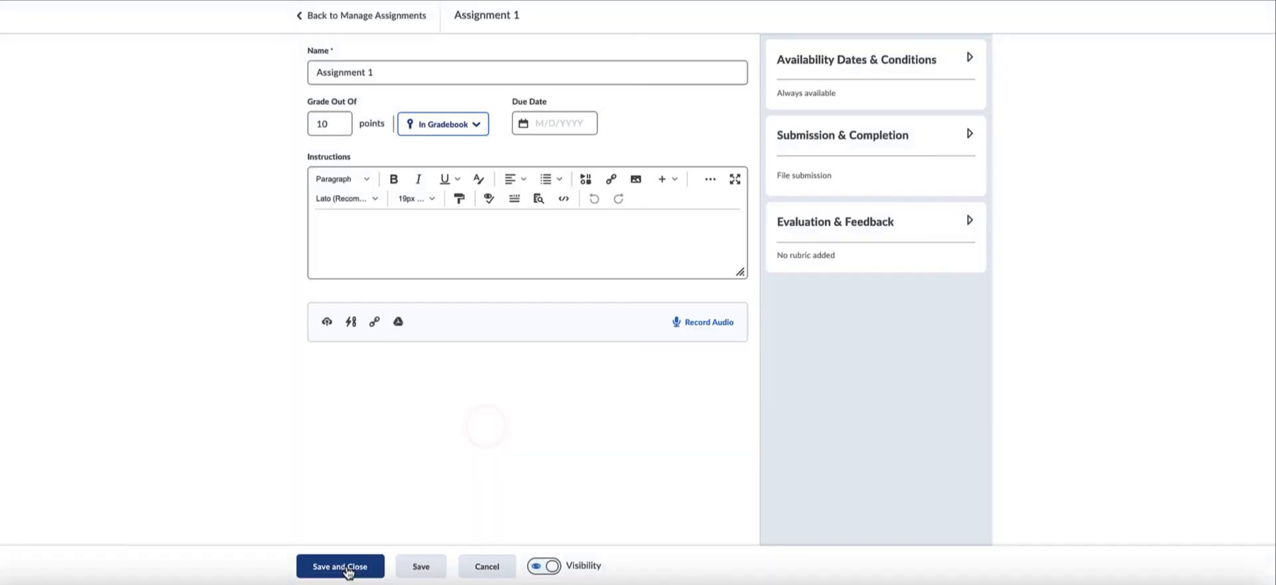
left_click(345, 565)
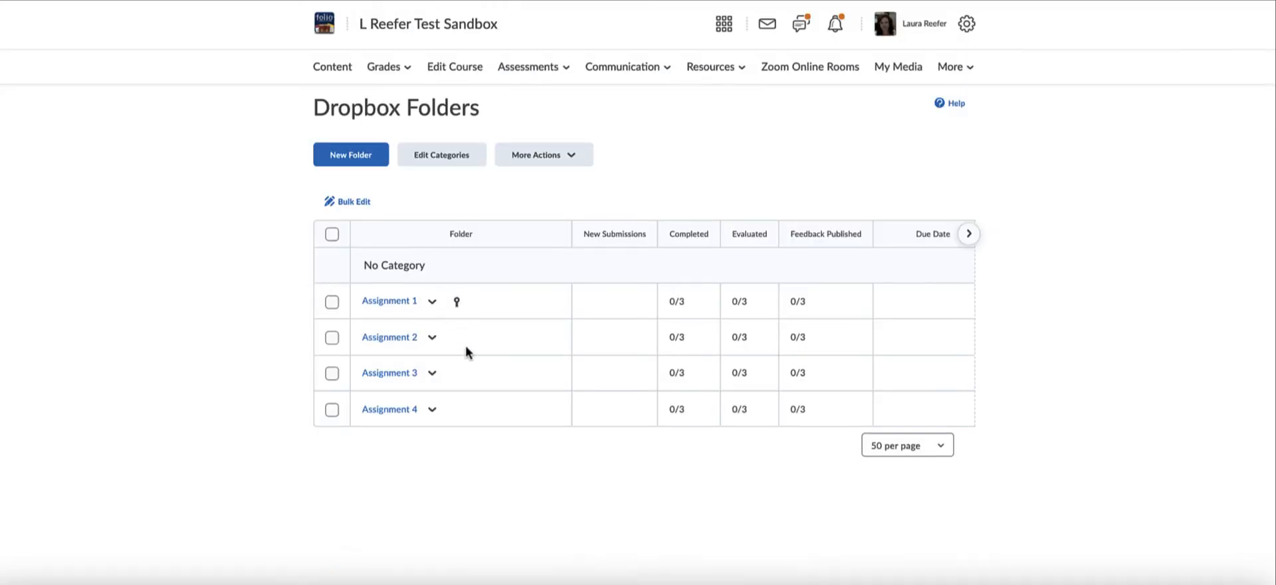
Edit the Assignment 2 folder so it is associated with the gradebook, and save and close it.
left_click(432, 339)
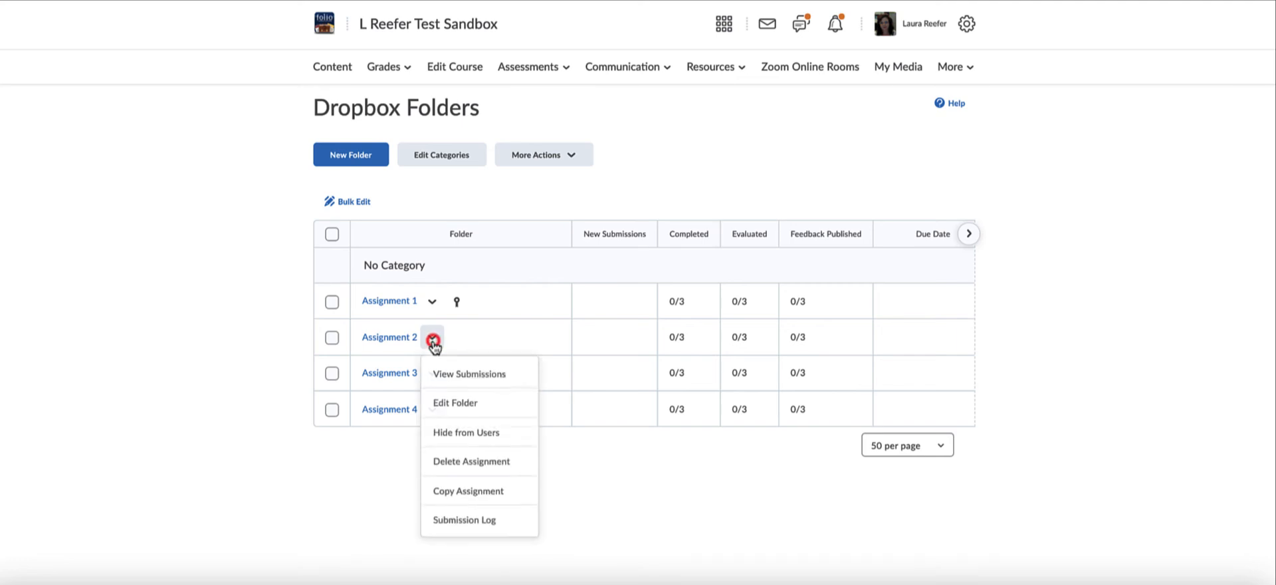
left_click(459, 403)
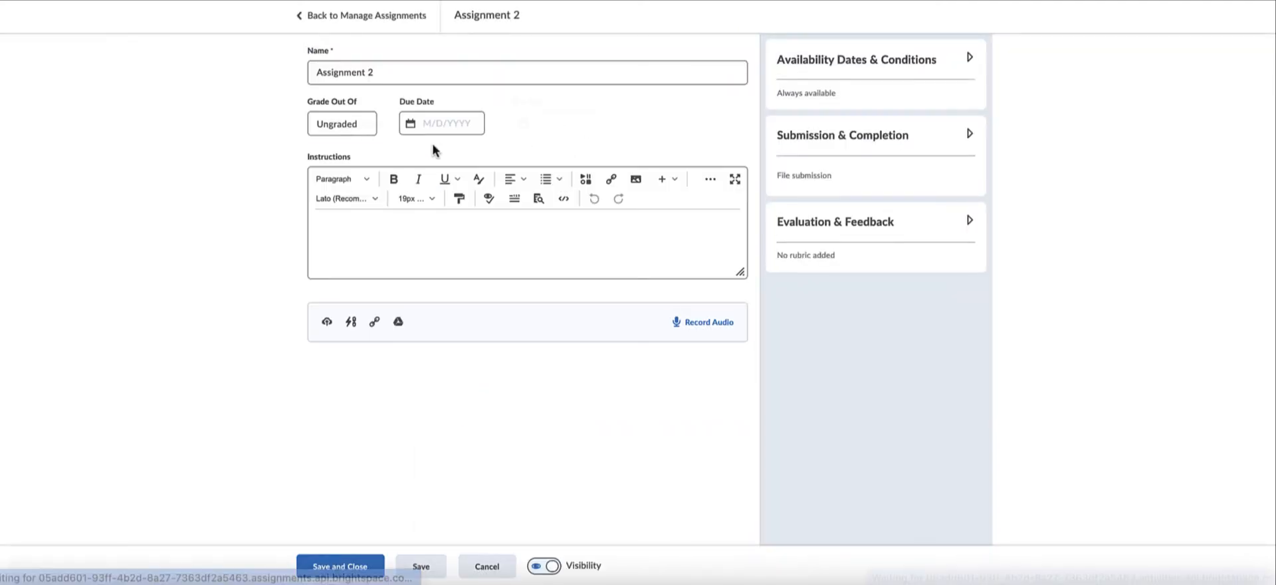
left_click(336, 567)
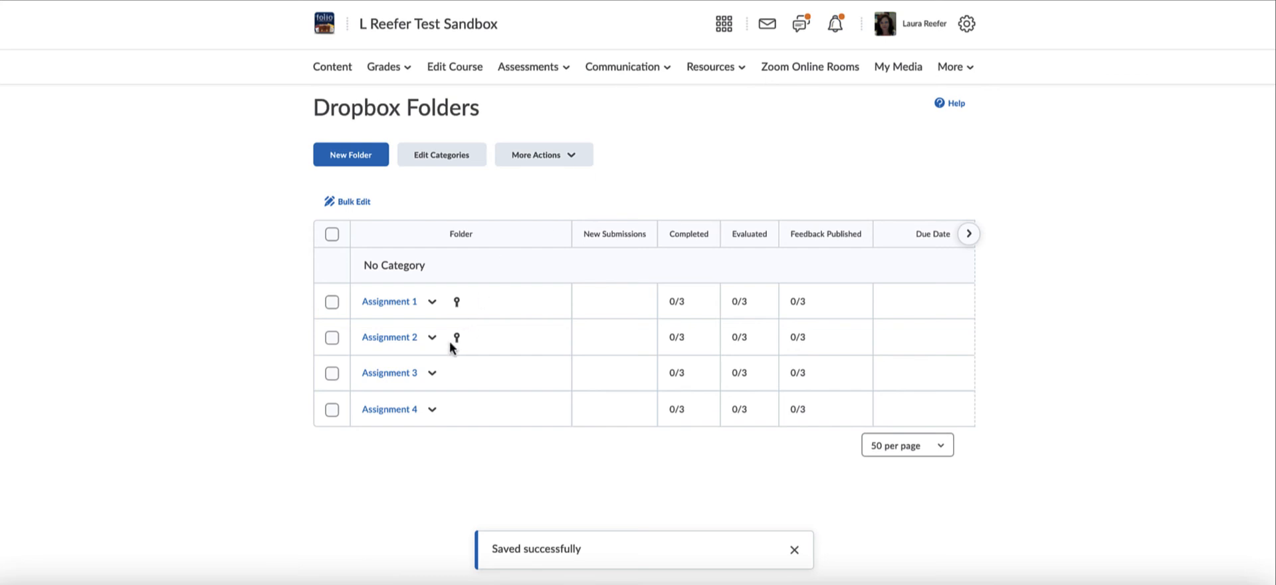
Edit the Assignment 3 folder and set its grade out of 25 points.
left_click(432, 372)
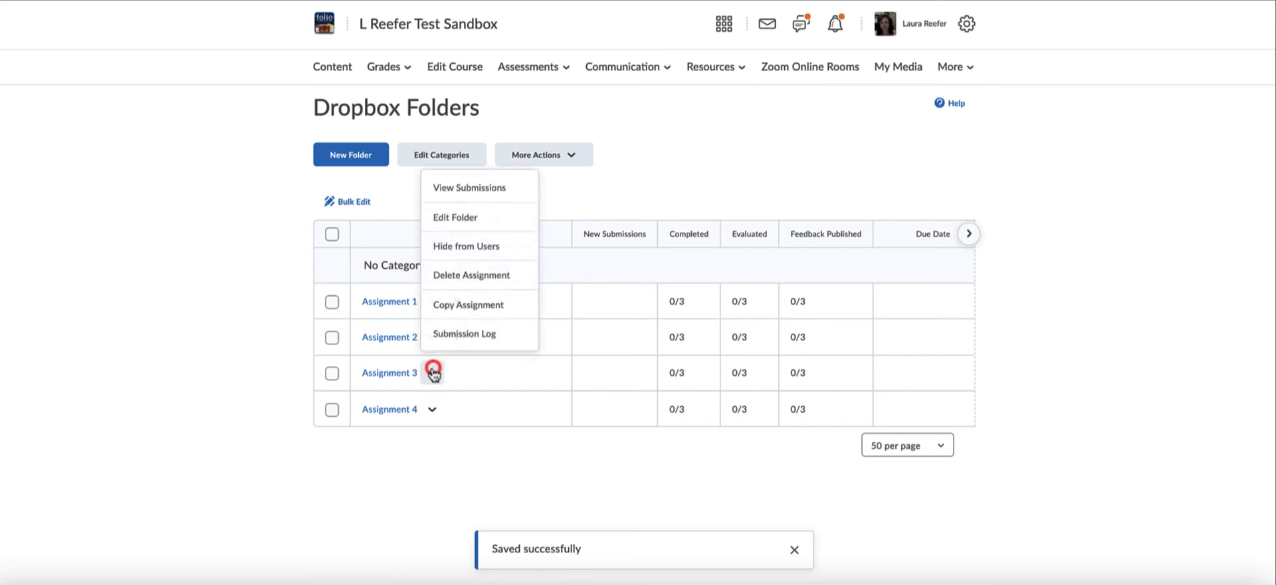
left_click(451, 219)
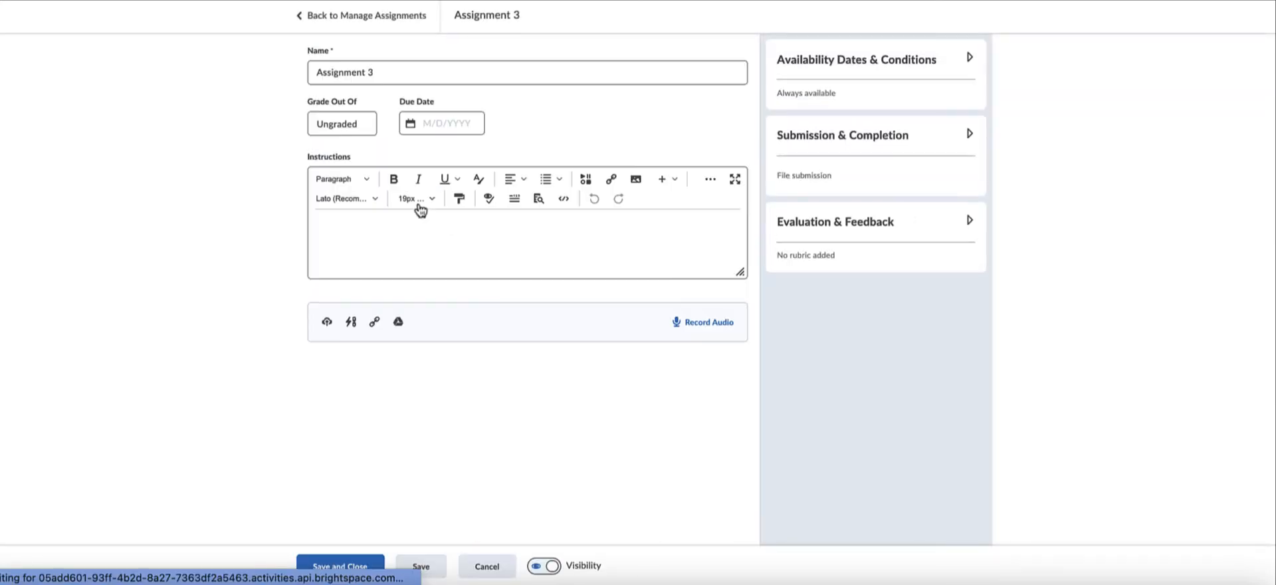
left_click(344, 121)
type("25")
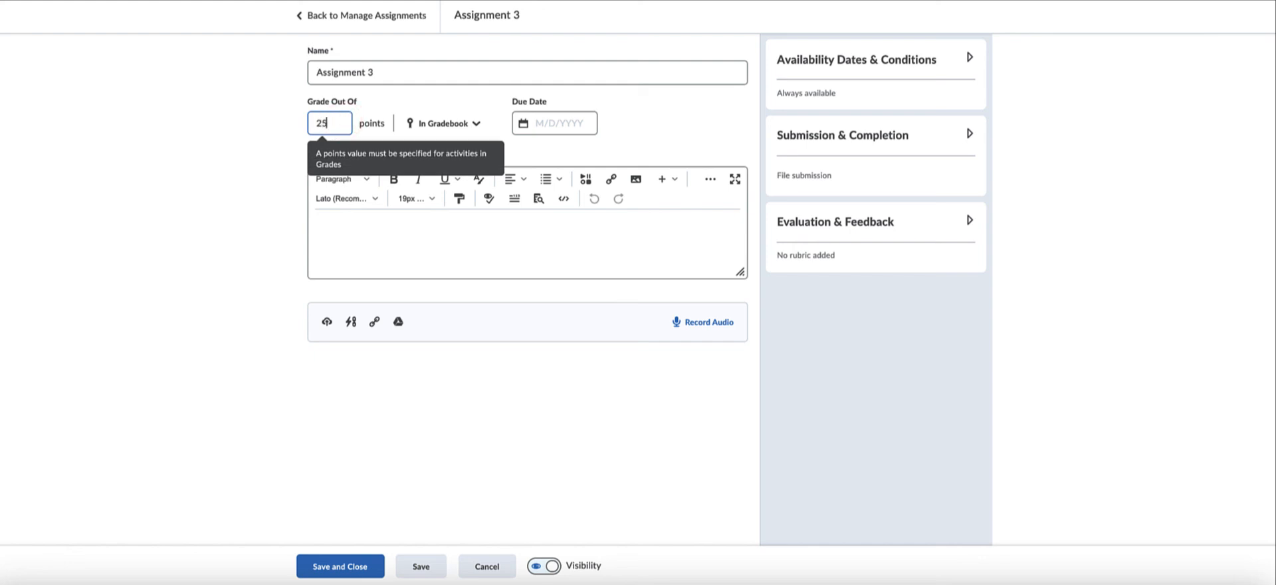
Create and link a new grade item for Assignment 3 in the Assignment Dropbox category, and save and close the folder.
left_click(476, 124)
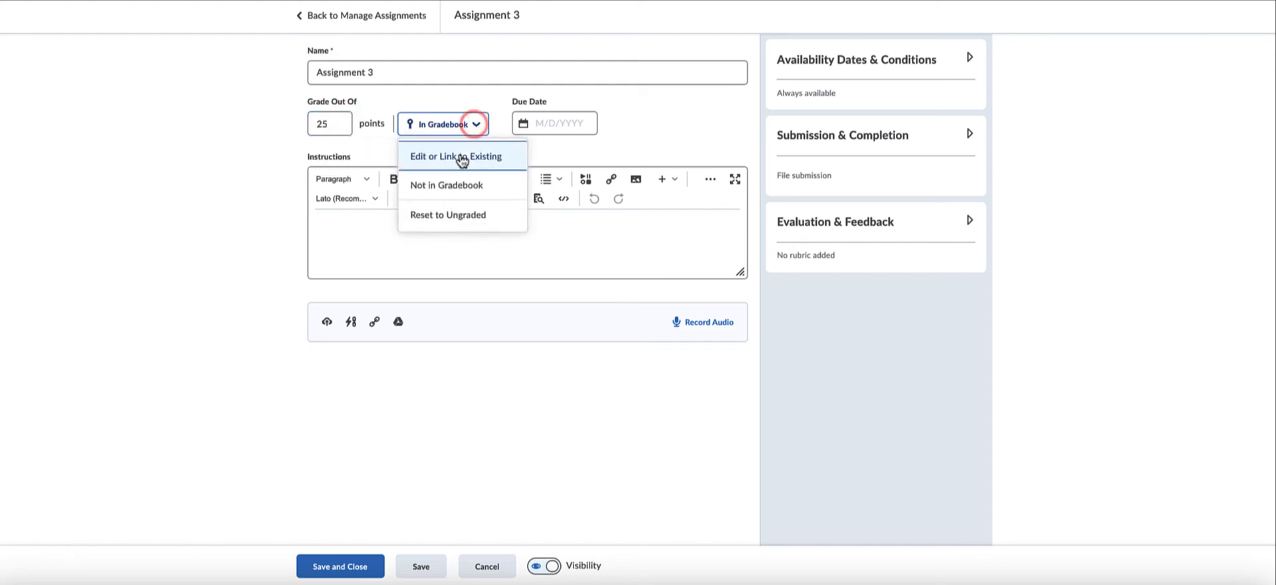
left_click(462, 158)
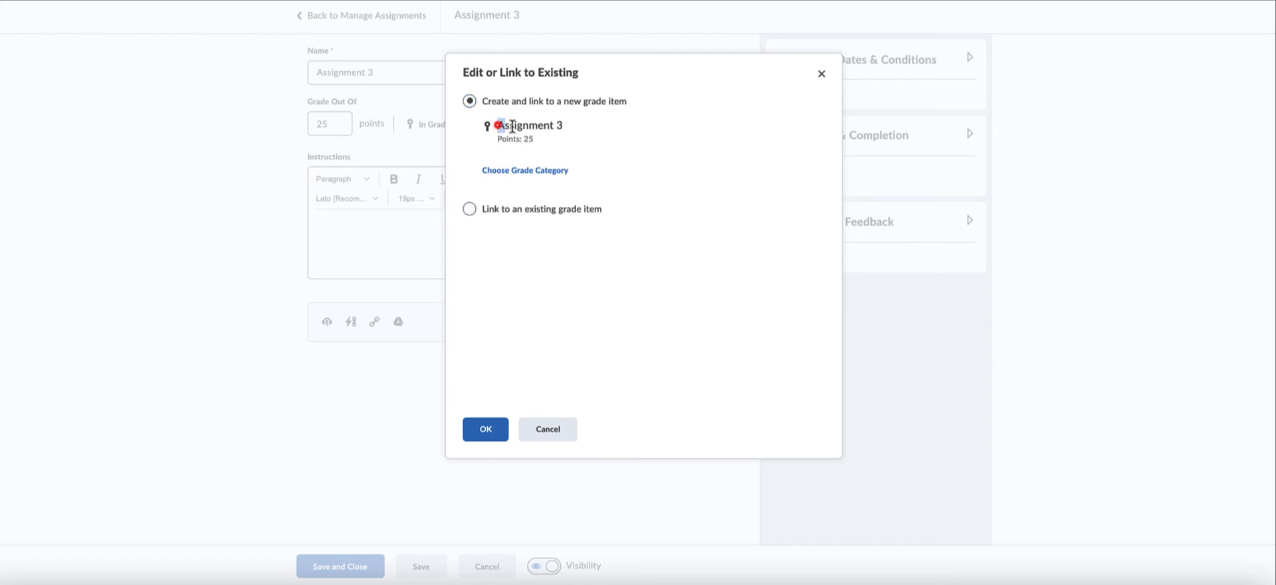
left_click_drag(498, 125, 589, 131)
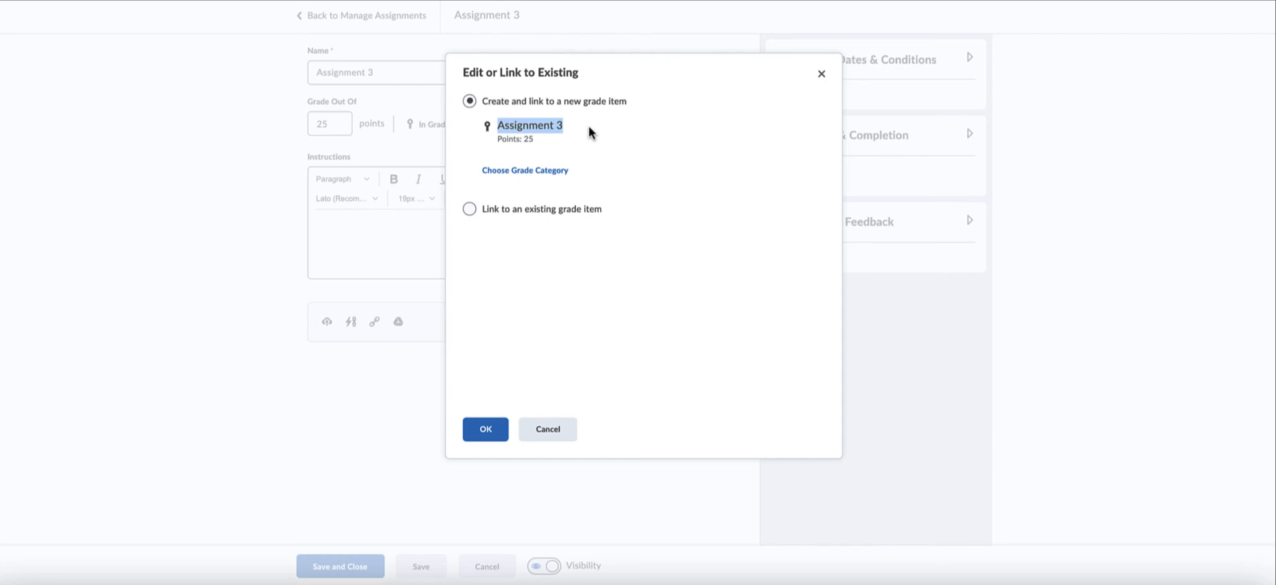
left_click(513, 172)
left_click(512, 186)
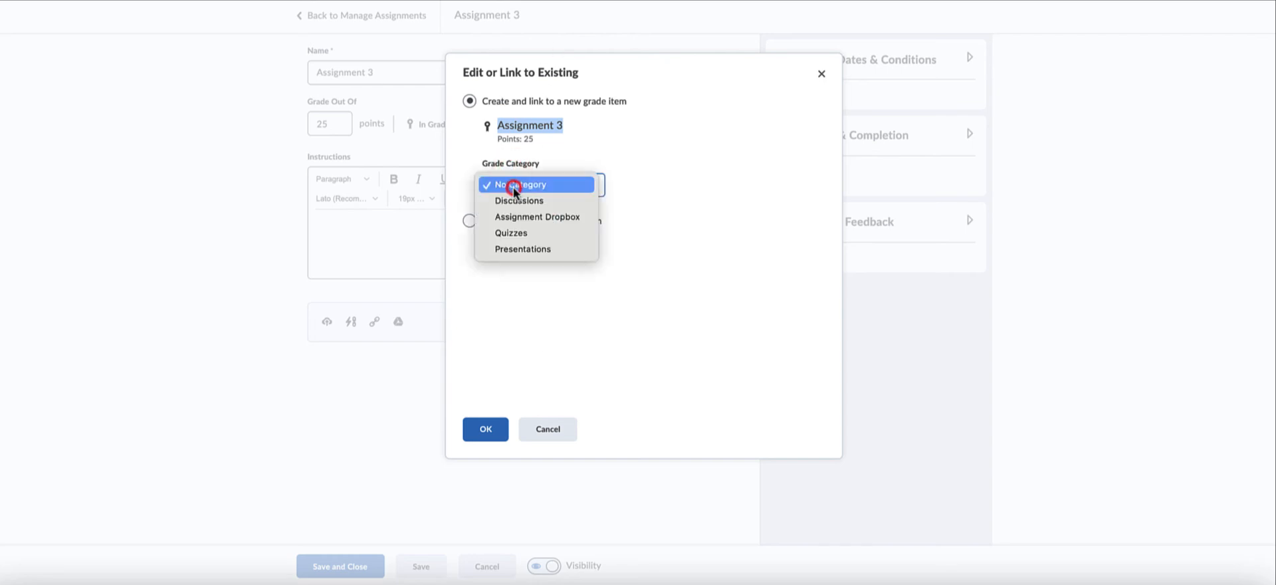
left_click(524, 217)
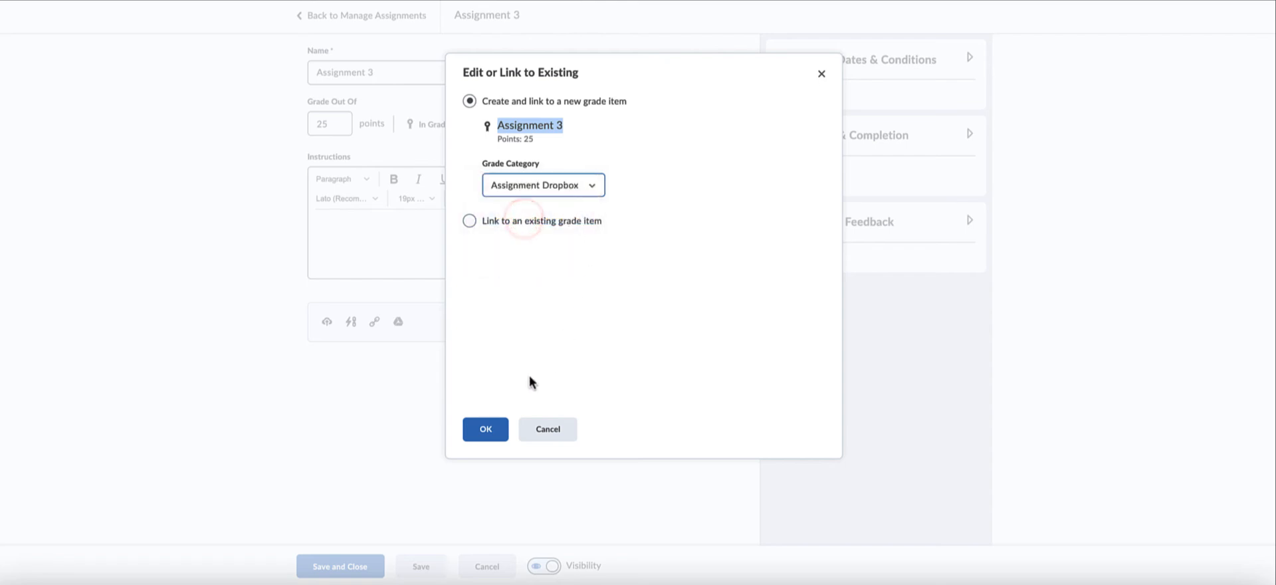
left_click(485, 430)
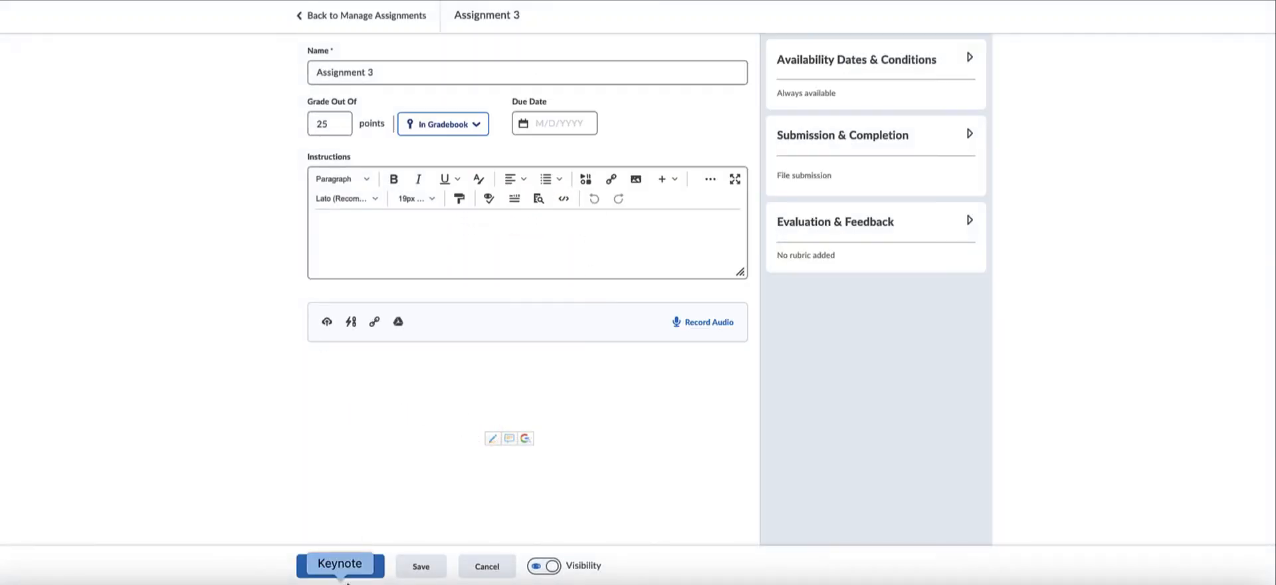
left_click(354, 570)
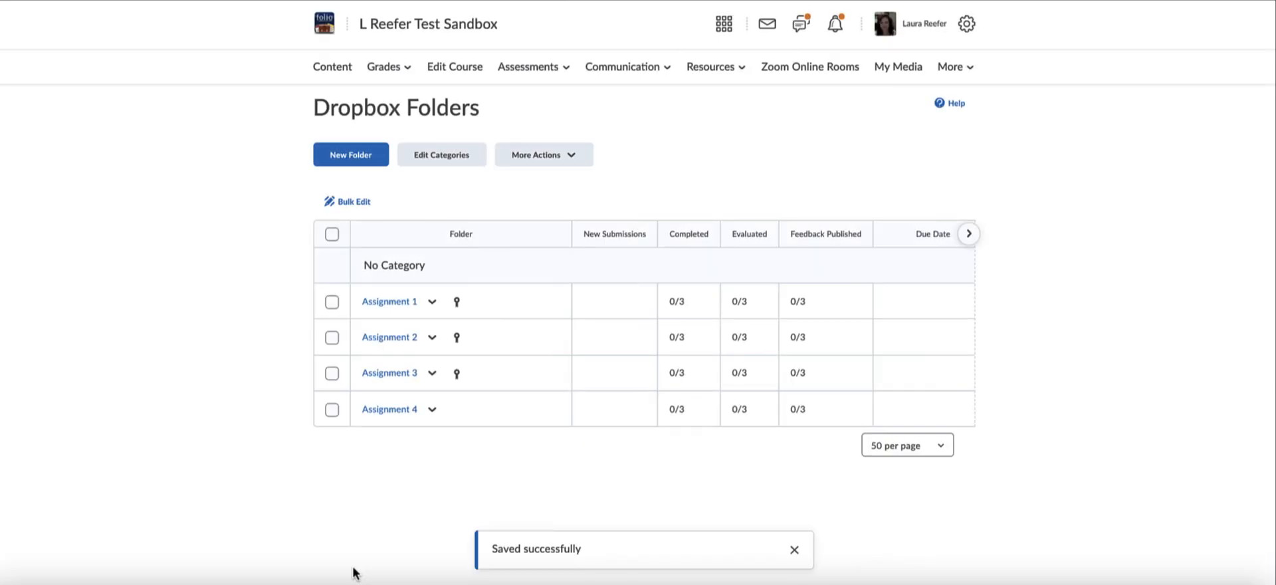
Associate the Assignment 4 folder with the gradebook.
left_click(434, 409)
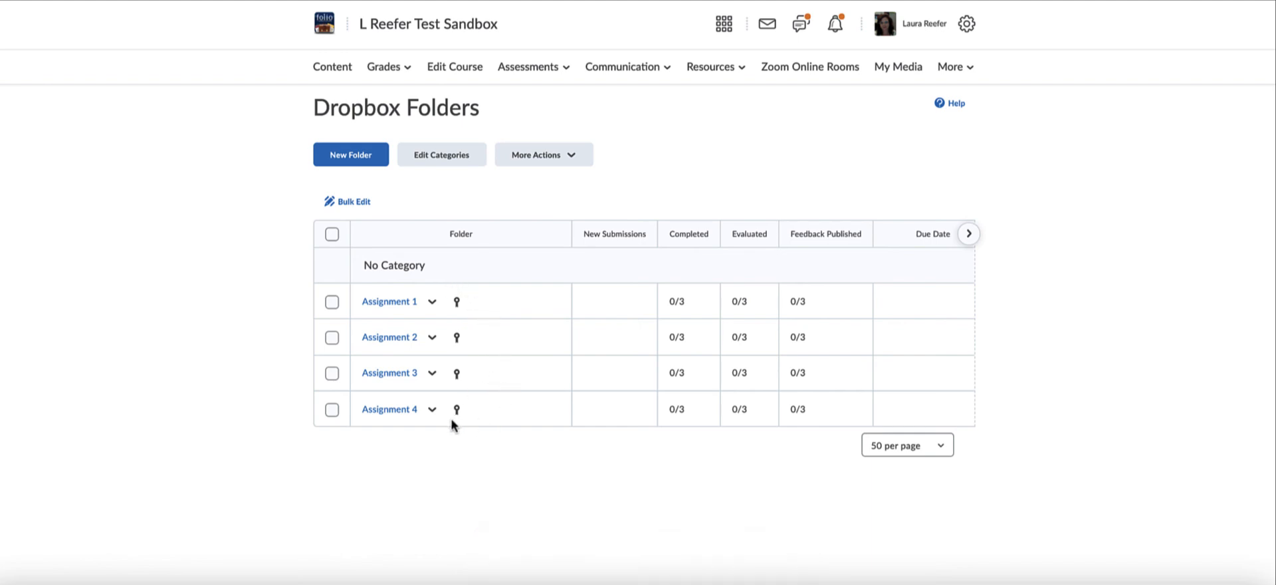
Start a new dropbox folder named Assignment 5 and set its grade out of 10 points.
left_click(359, 159)
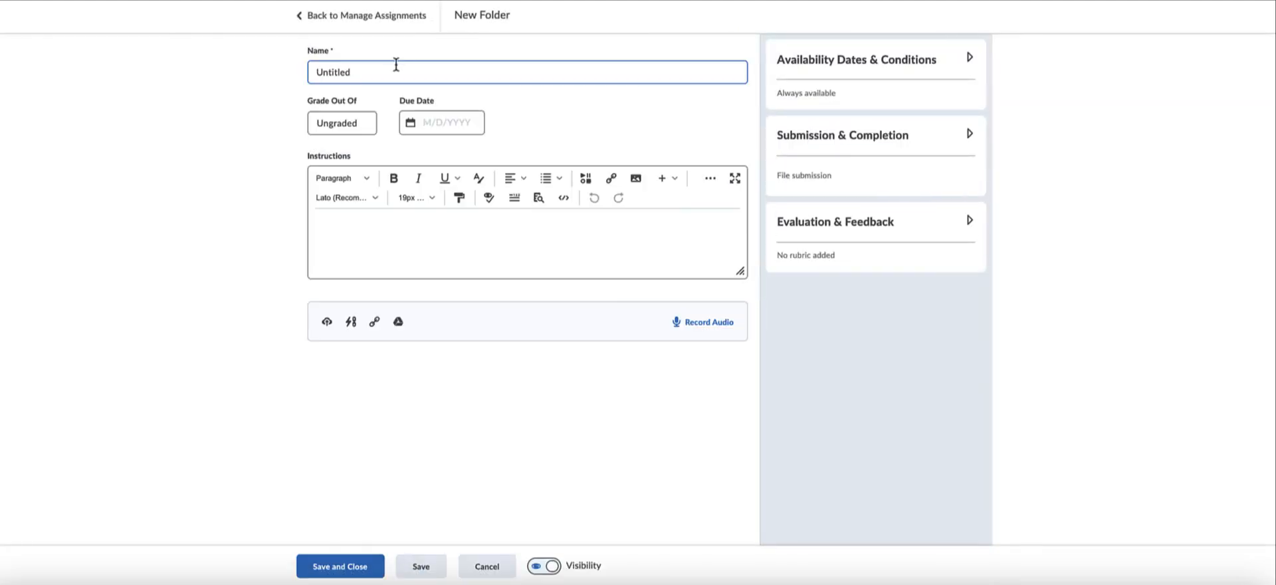
left_click_drag(382, 70, 304, 74)
type("Assignment 5")
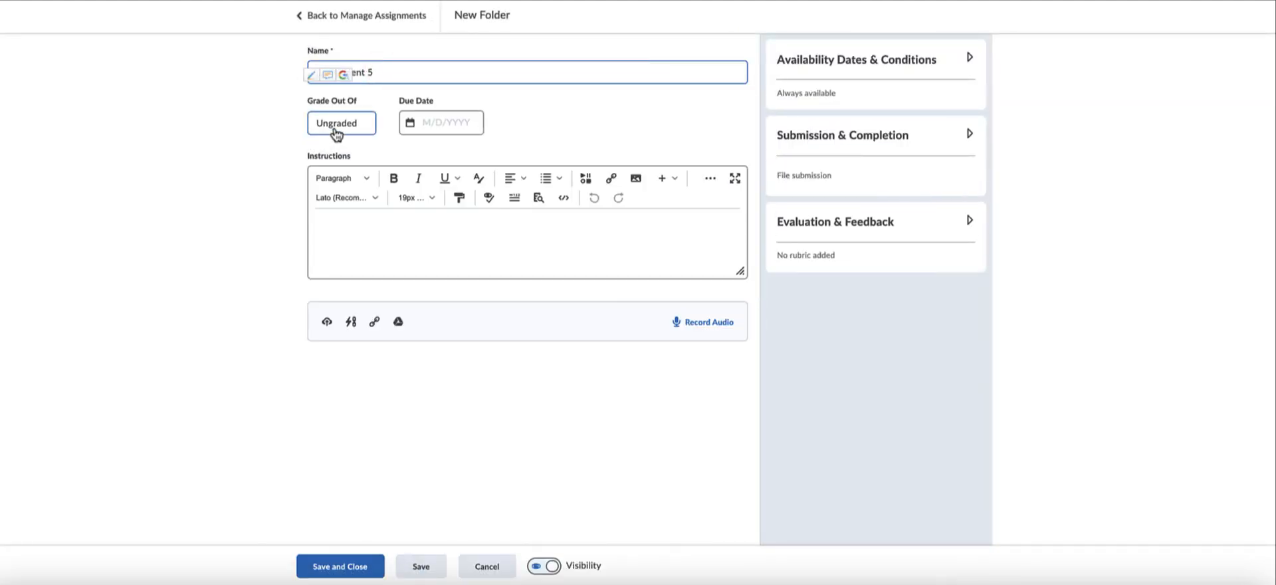
left_click(336, 126)
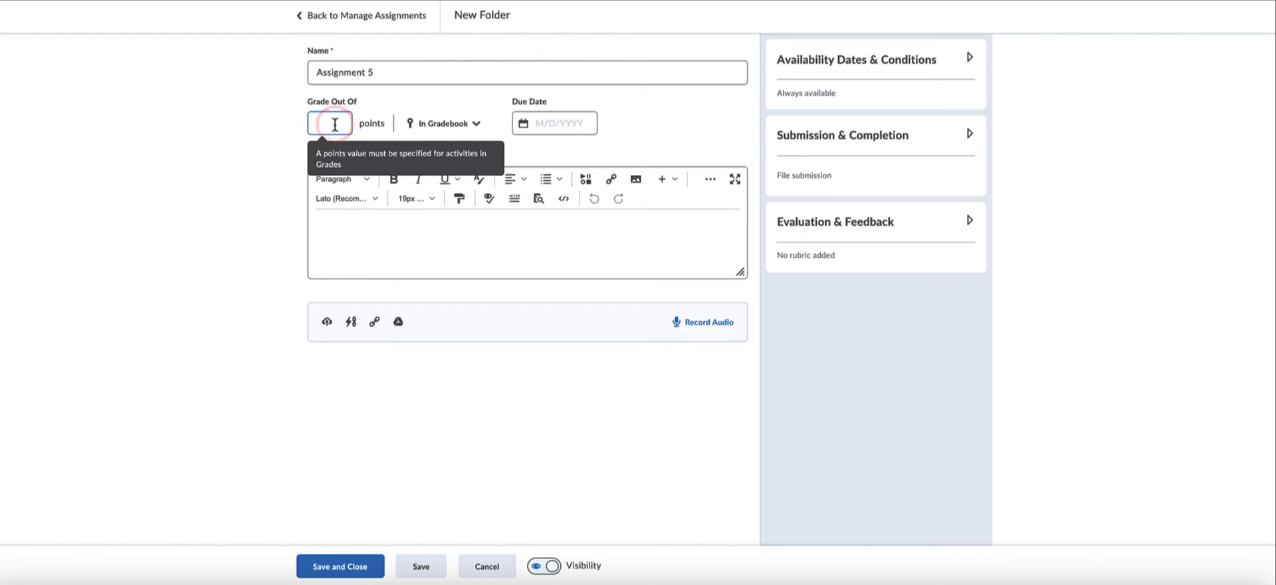
type("10")
Create and link a new grade item for Assignment 5 in the Assignment Dropbox category, and save and close the folder.
left_click(476, 125)
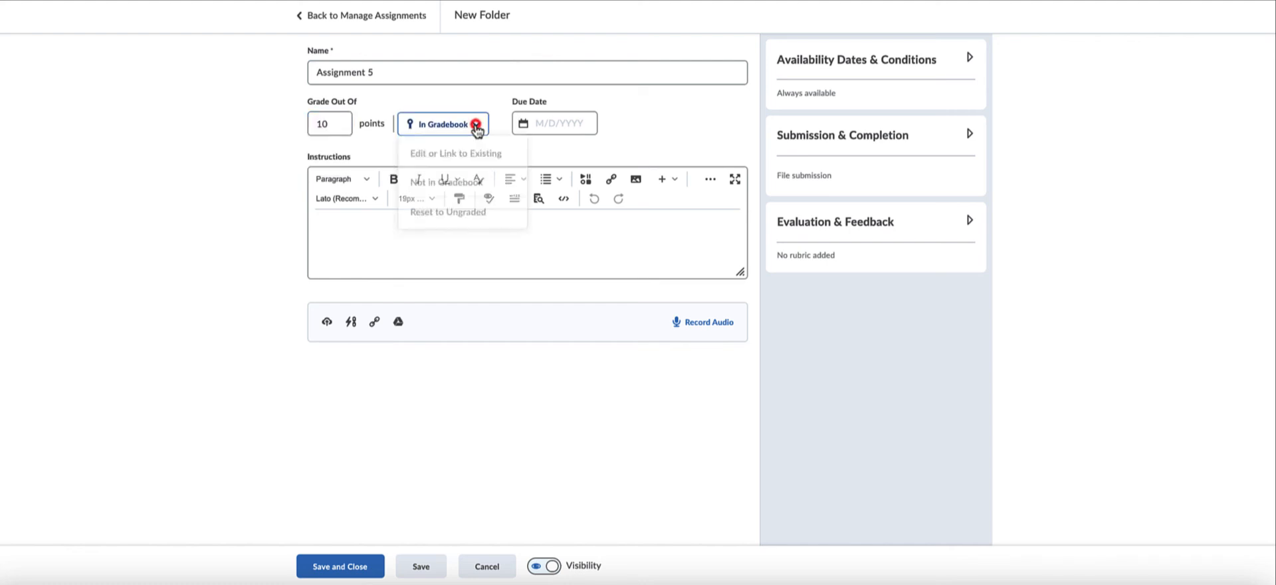
left_click(474, 160)
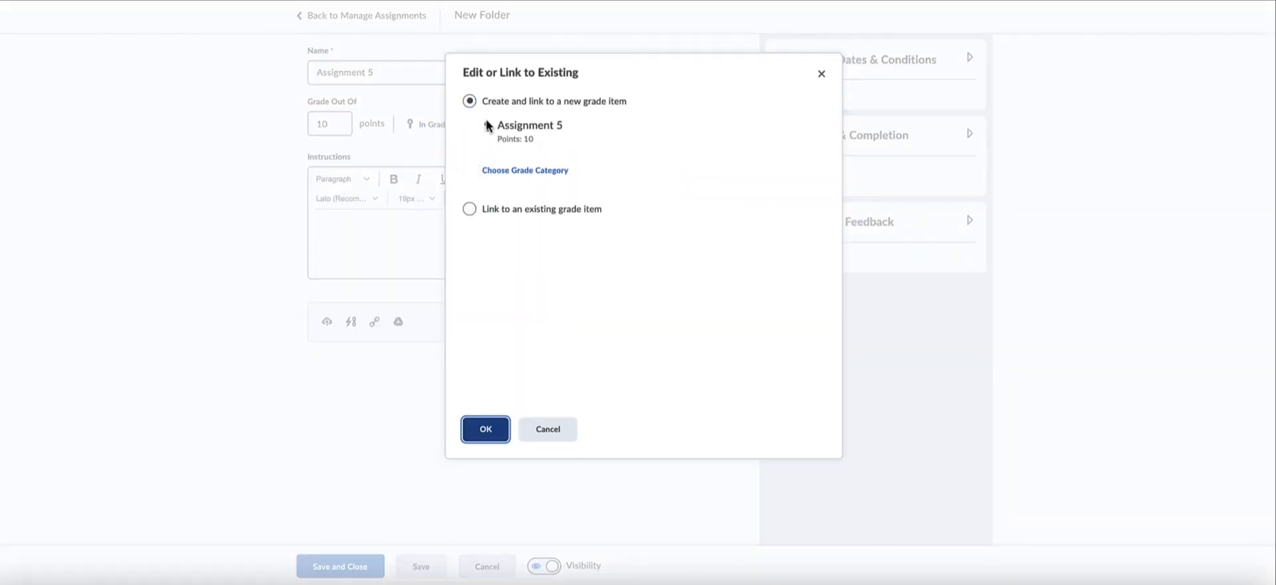
left_click(523, 171)
left_click(524, 186)
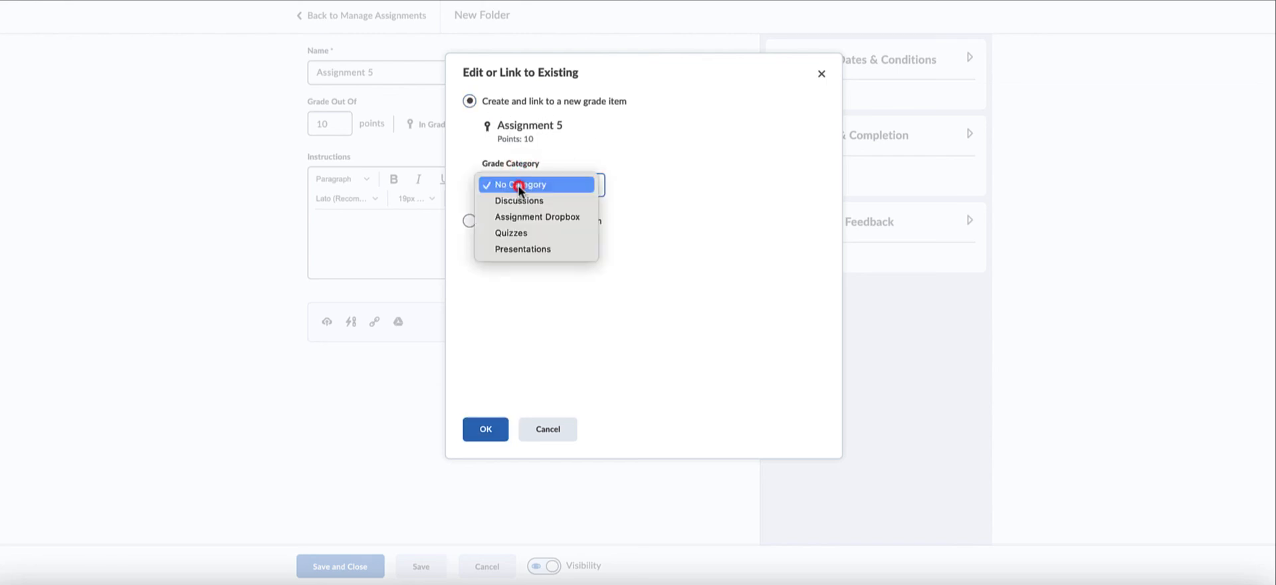
left_click(527, 218)
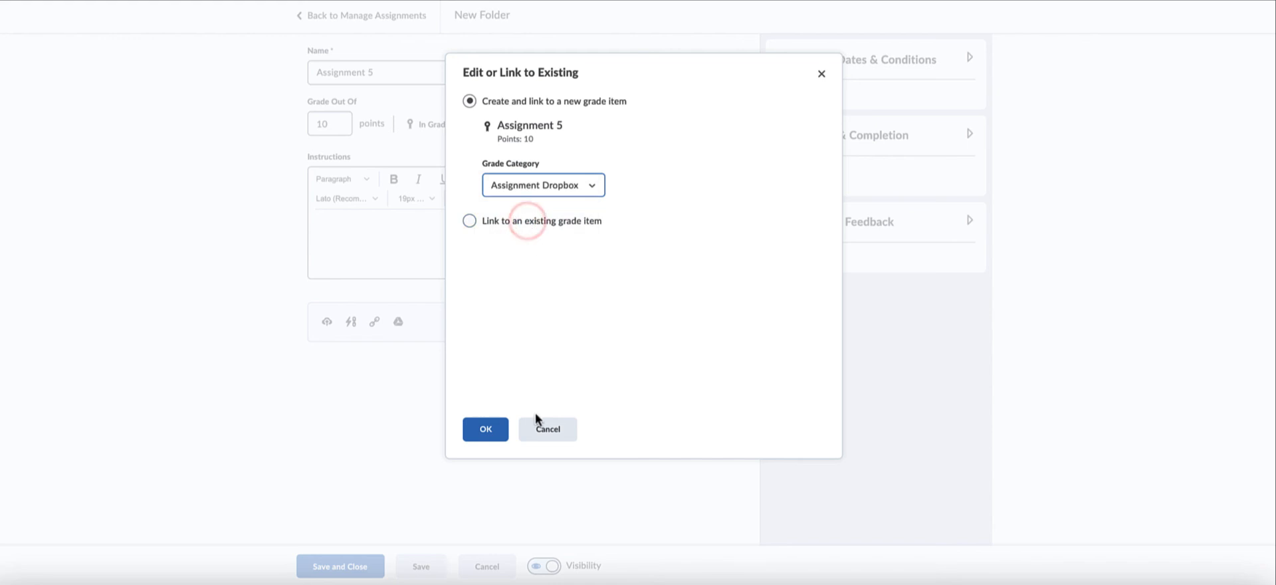
left_click(487, 429)
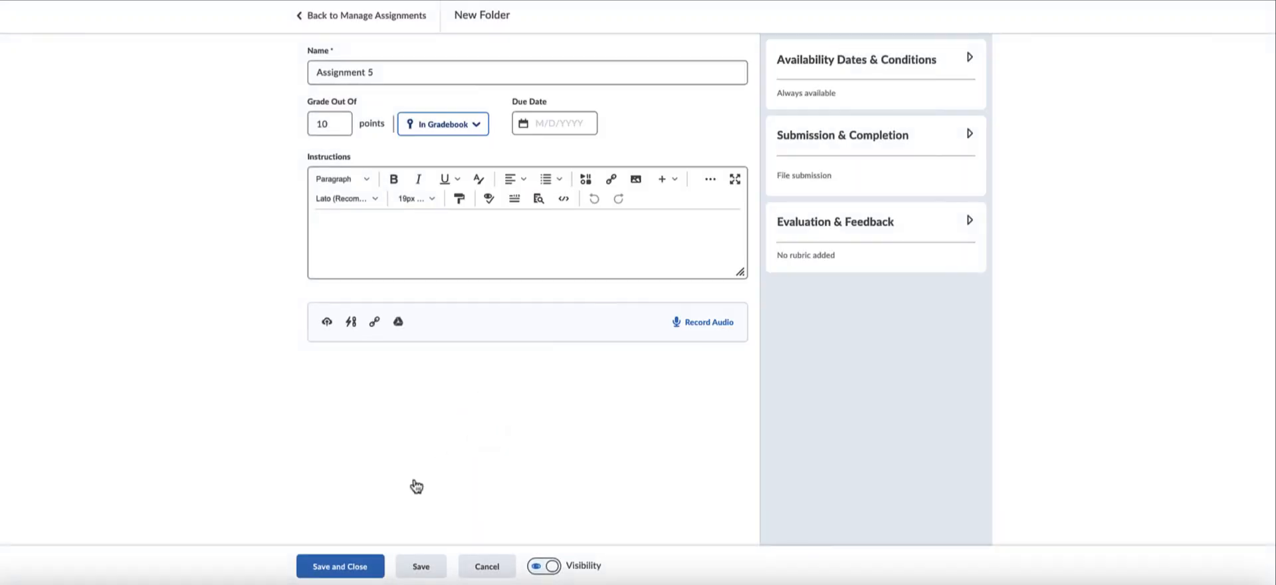
left_click(346, 569)
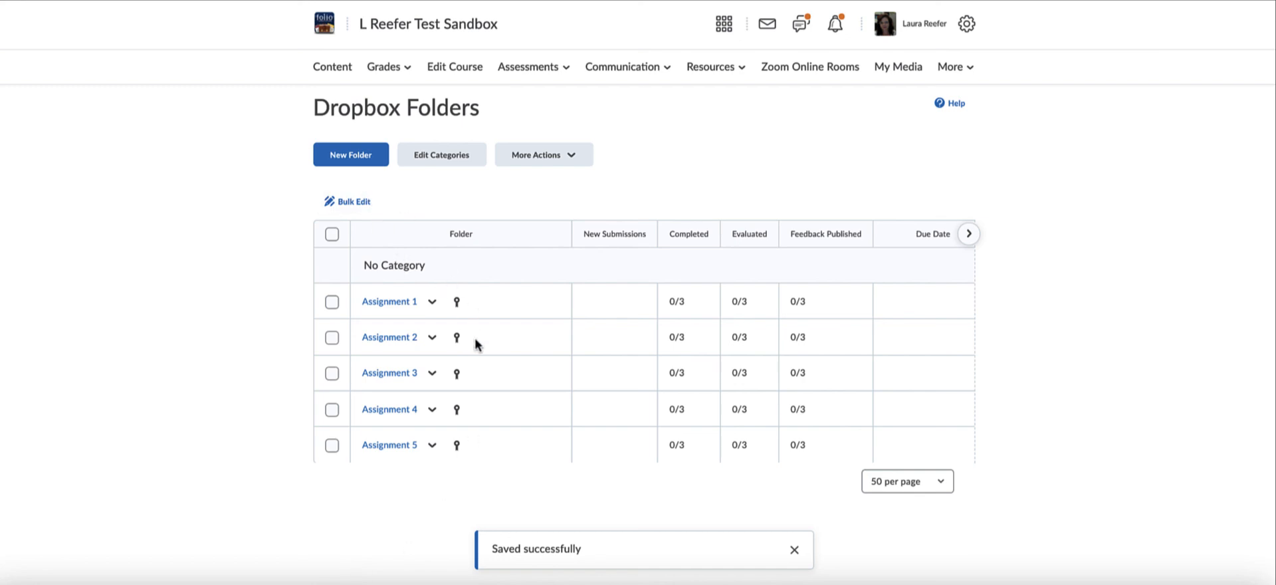
Review the gradebook's item list, examining the associations, maximum points and weights of the discussion, assignment, quiz and presentation items.
left_click(393, 66)
left_click(372, 134)
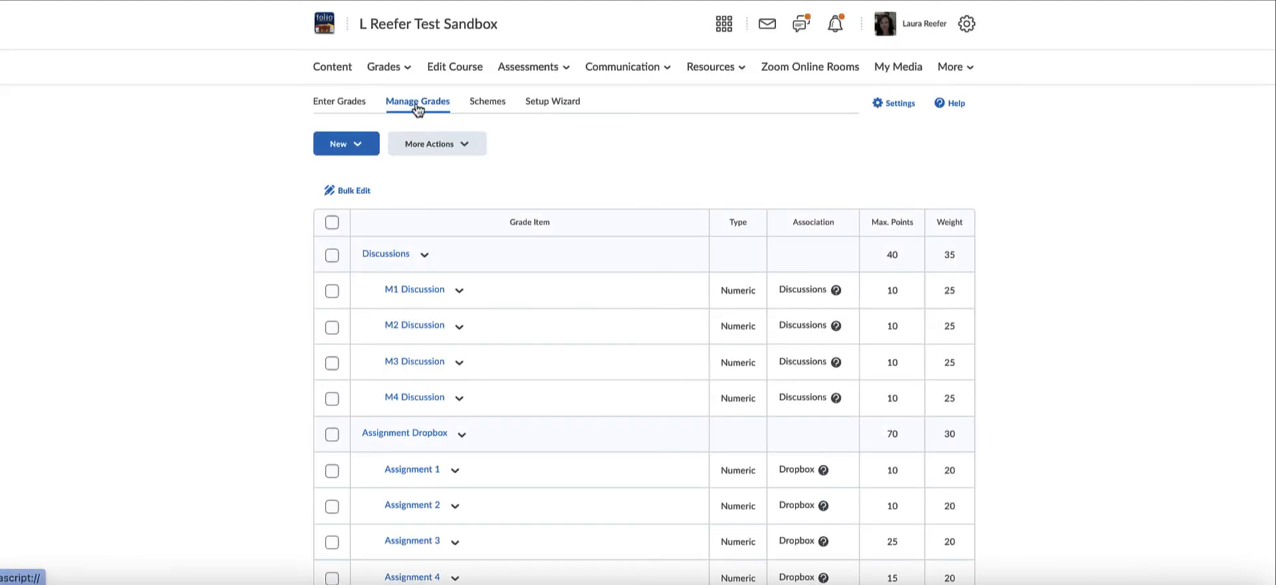
scroll(584, 249, "down", 2)
scroll(584, 249, "down", 2)
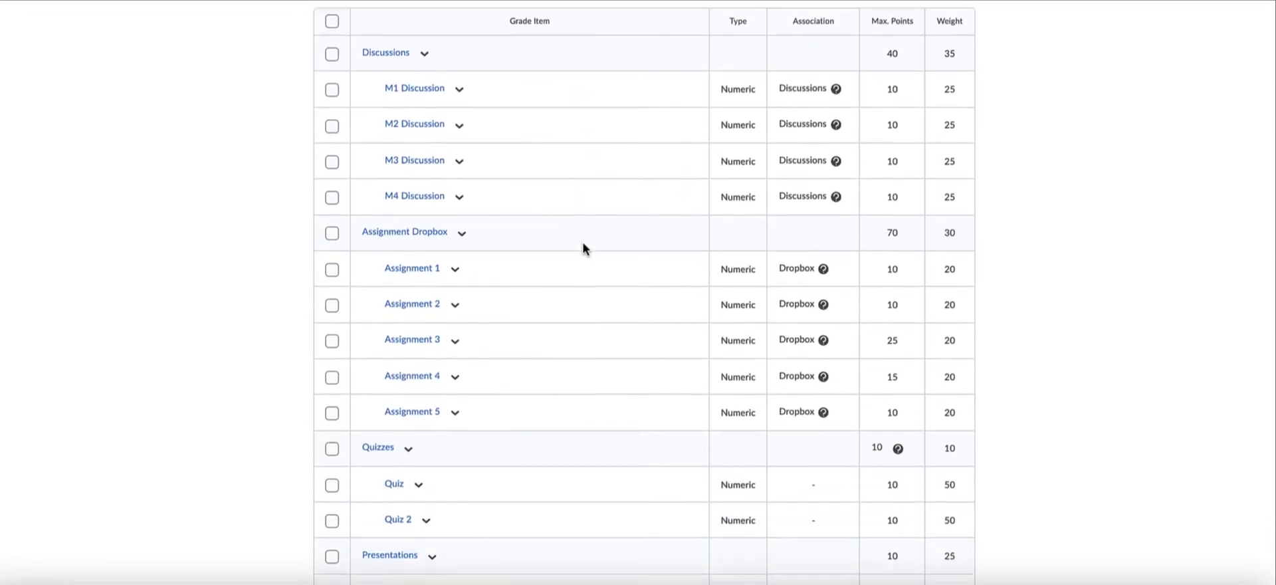
scroll(584, 248, "up", 1)
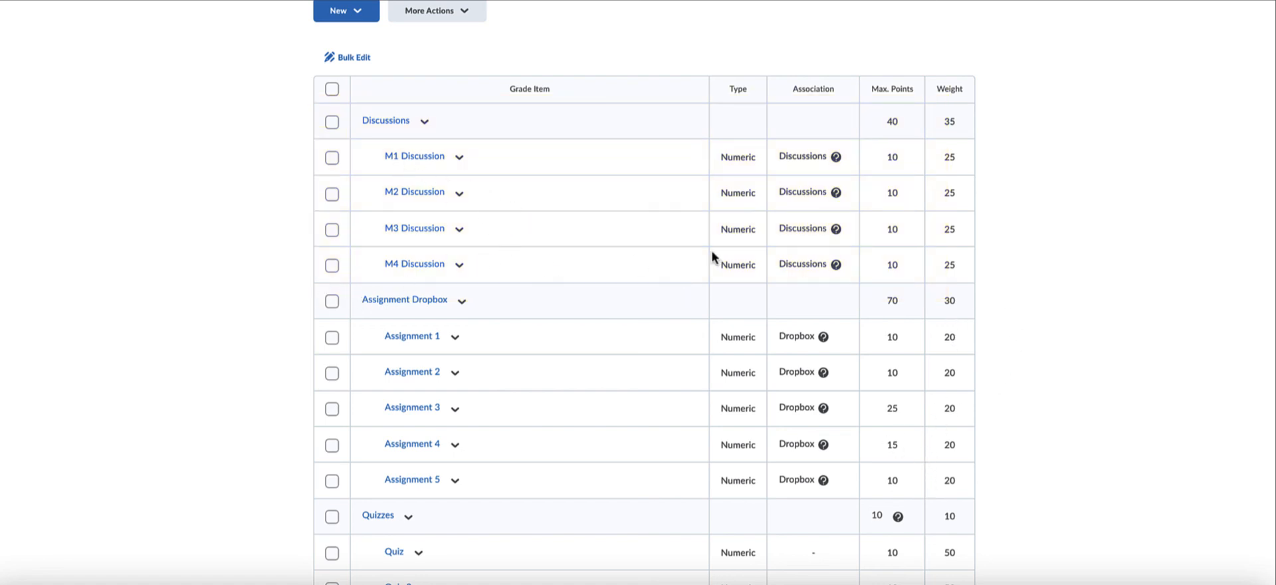
scroll(926, 276, "down", 3)
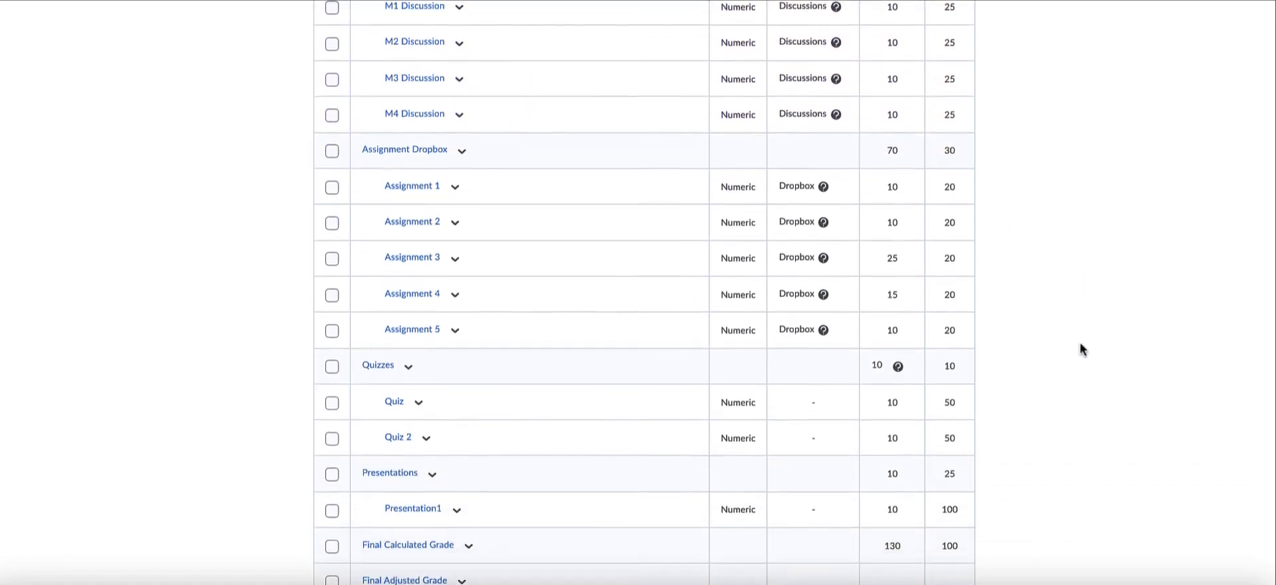
scroll(1080, 349, "up", 3)
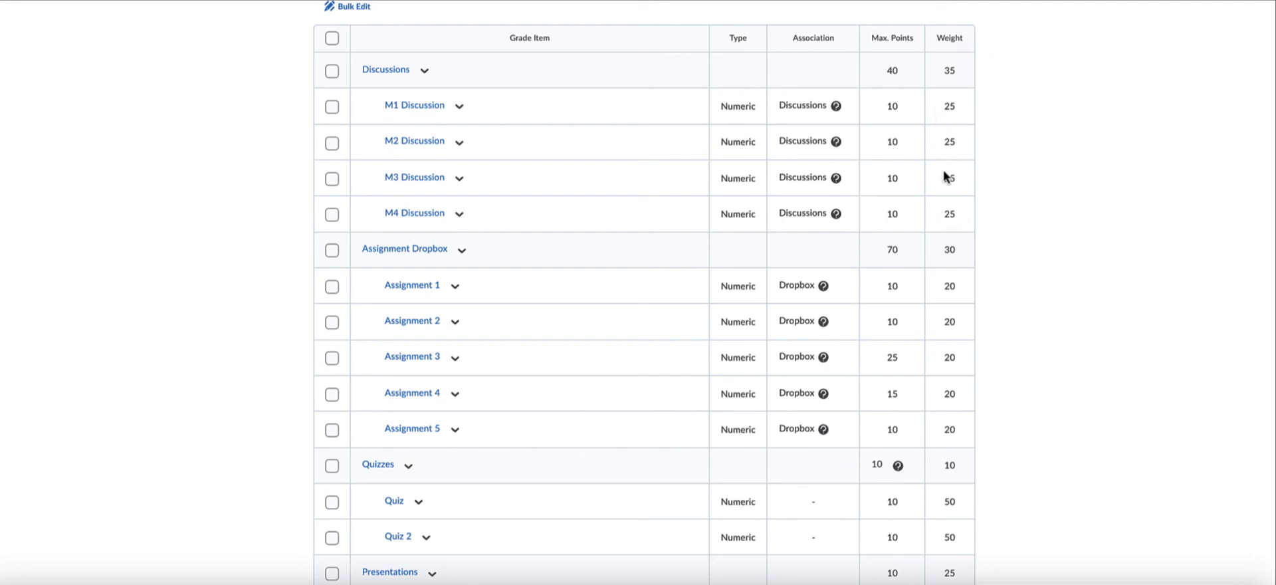
scroll(405, 319, "up", 3)
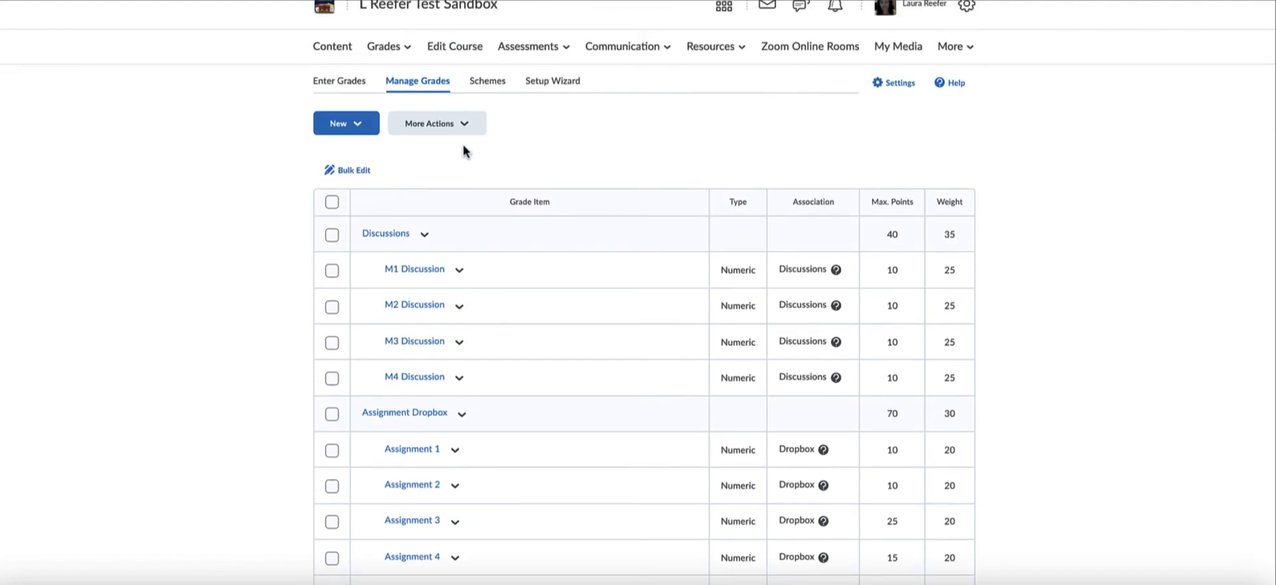
scroll(620, 398, "down", 2)
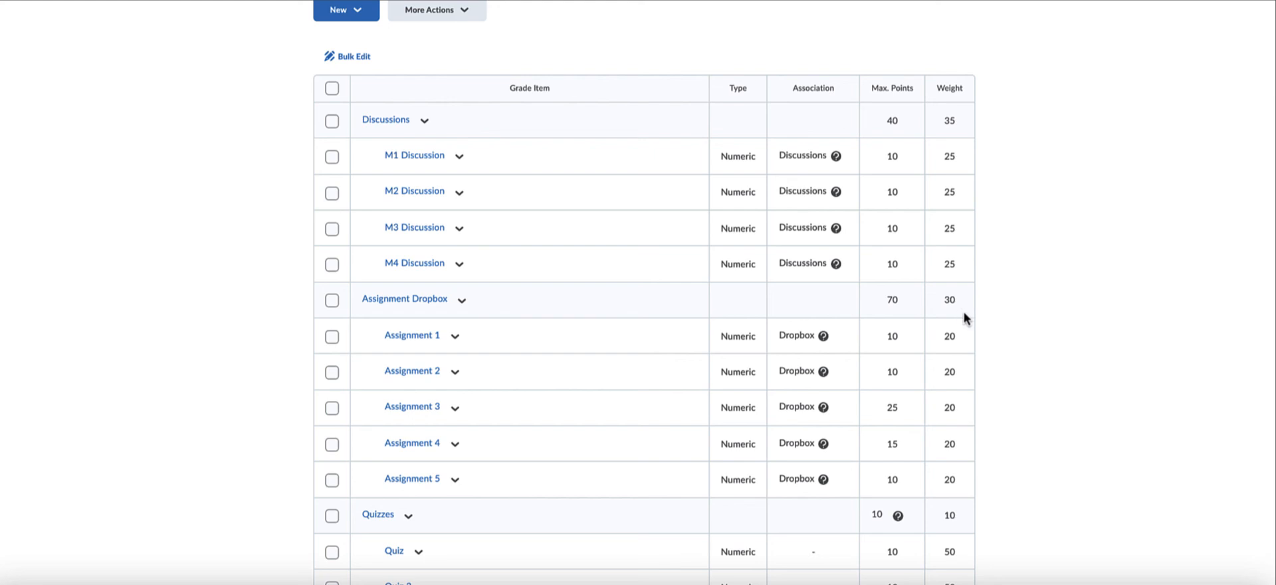
scroll(963, 316, "down", 3)
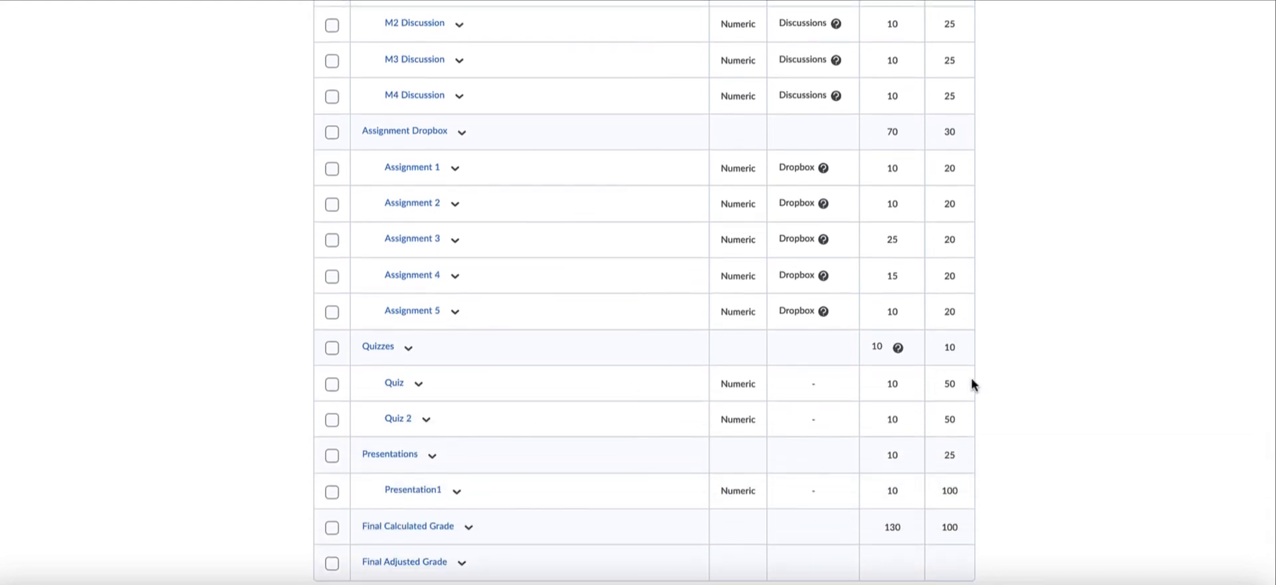